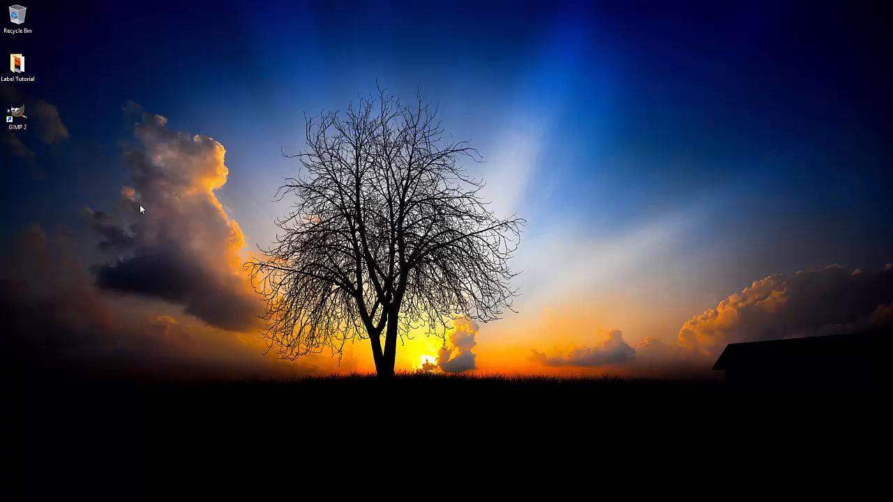
Launch GIMP and reset the saved window positions to default values in the Window Management preferences
double_click(17, 117)
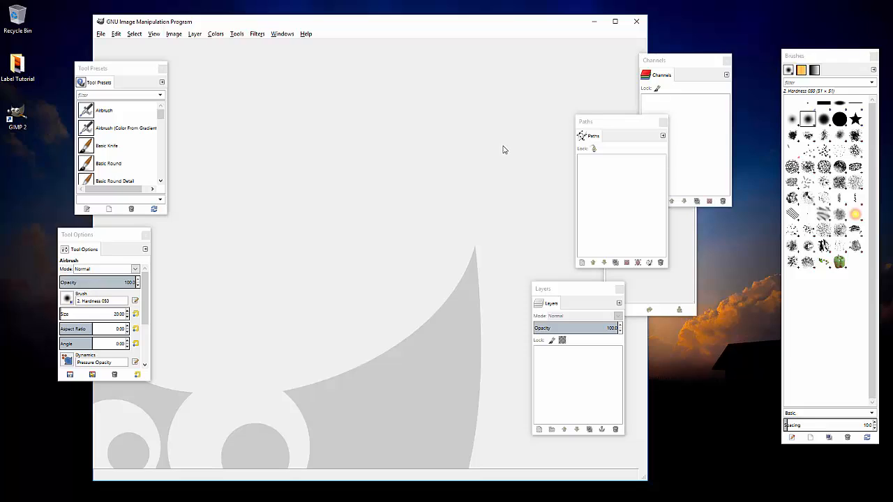
click(117, 34)
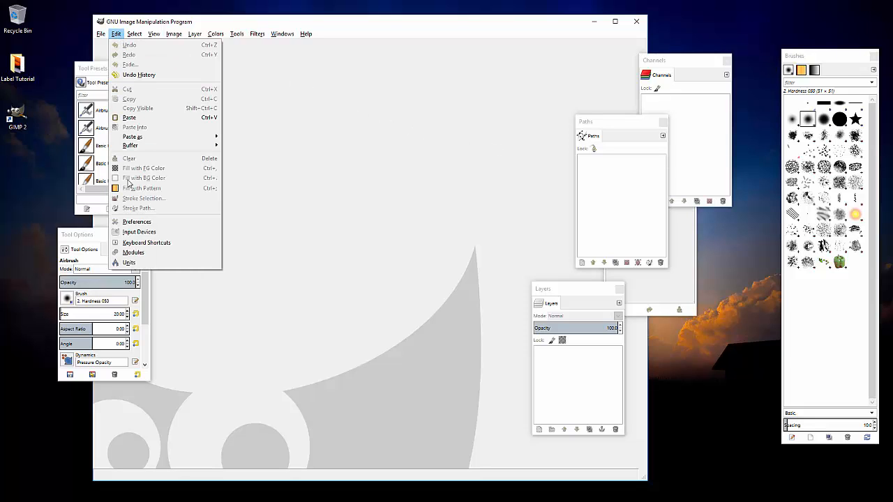
click(133, 221)
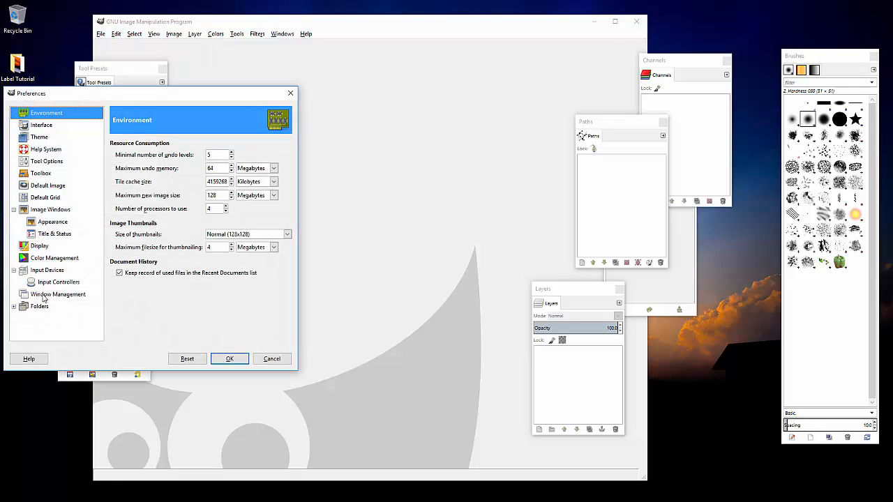
click(44, 296)
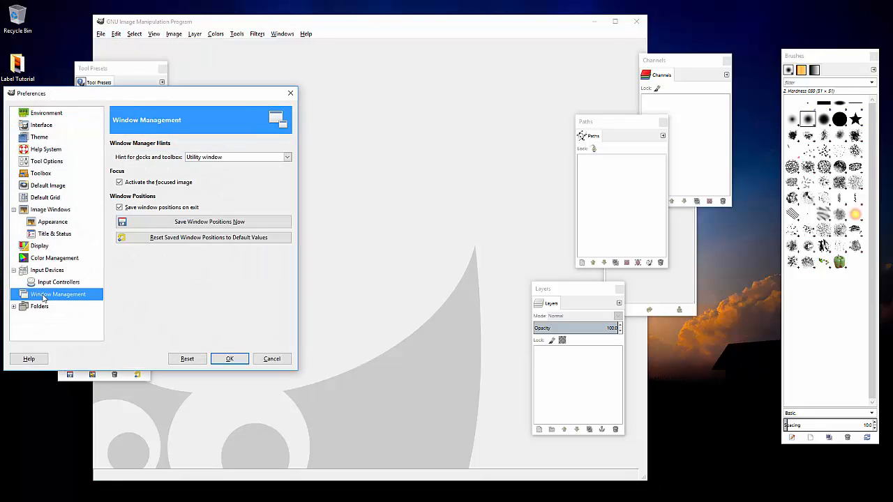
click(207, 241)
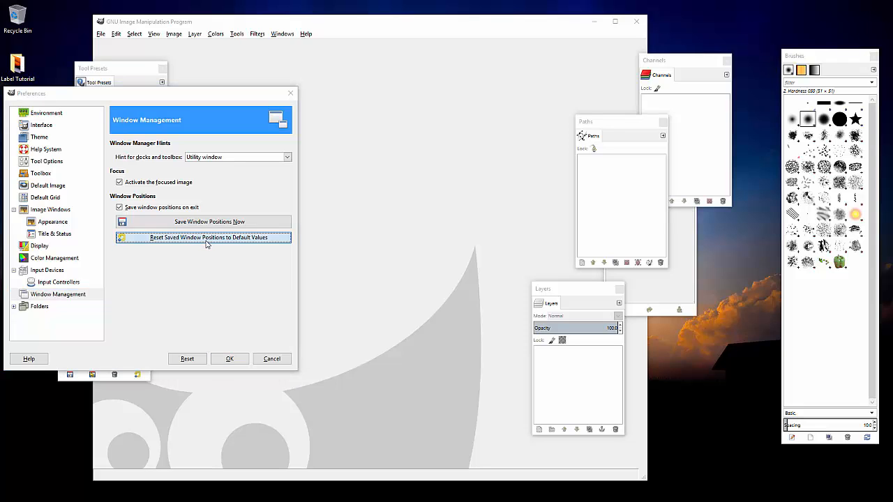
click(199, 269)
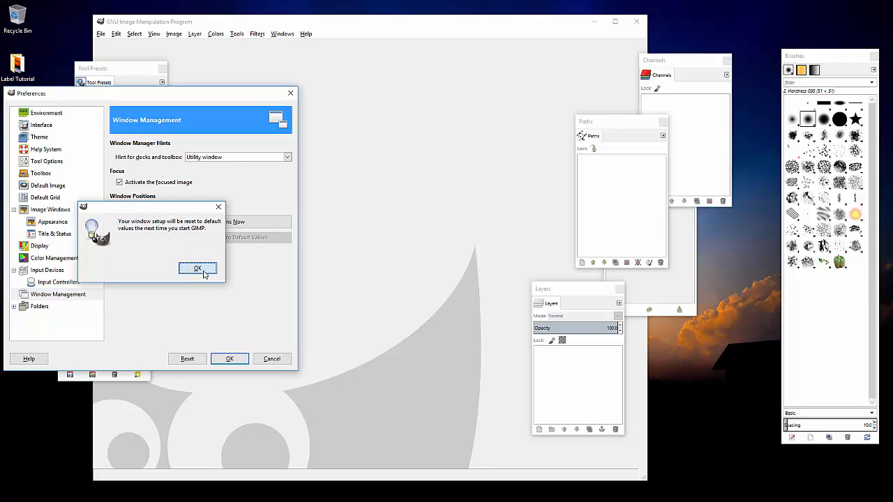
Reset the saved tool options to default values and accept the preferences
click(58, 163)
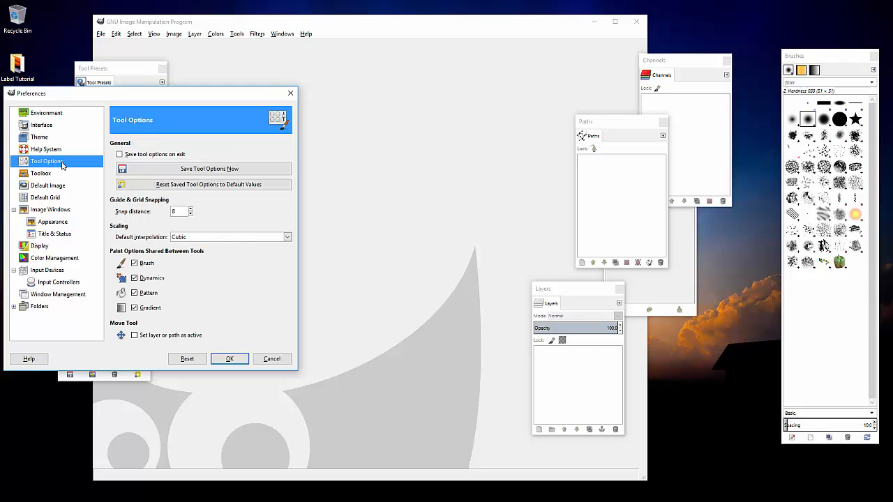
click(238, 185)
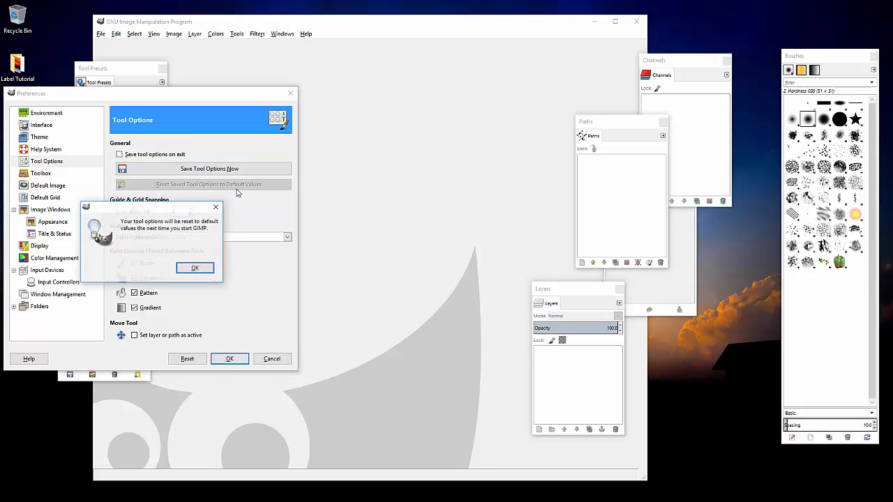
click(195, 269)
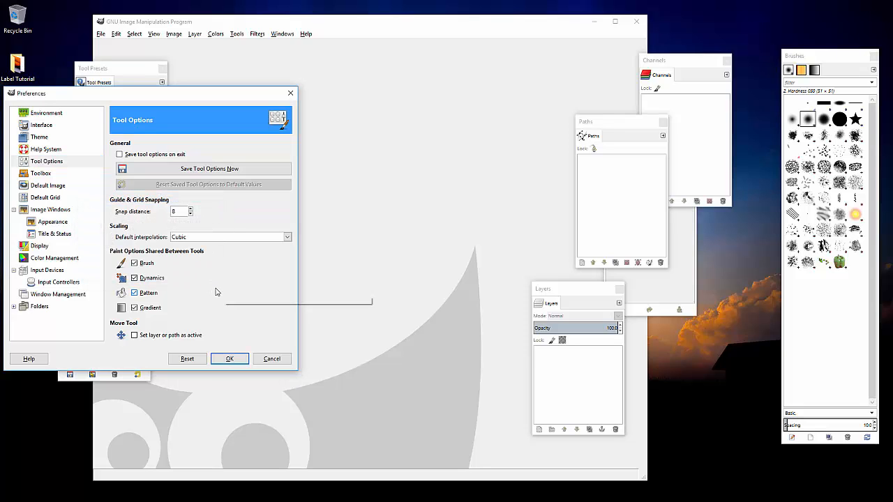
click(227, 359)
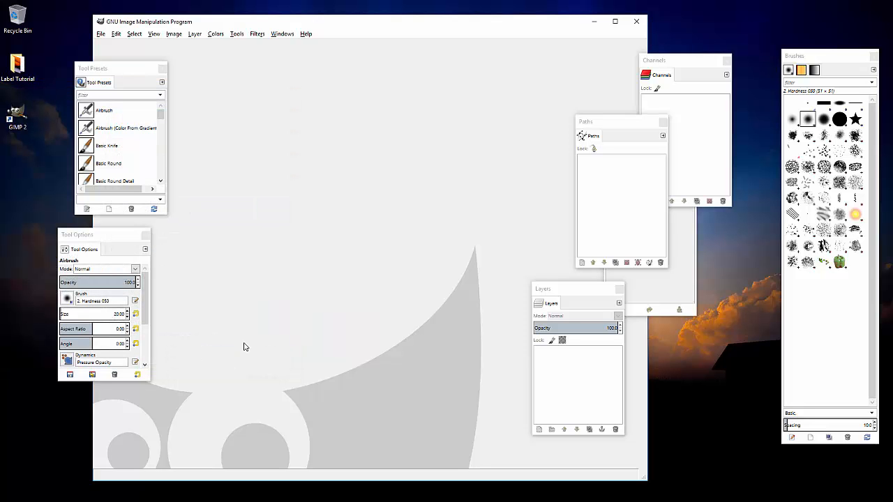
Close and relaunch GIMP, and maximize its main image window
click(635, 22)
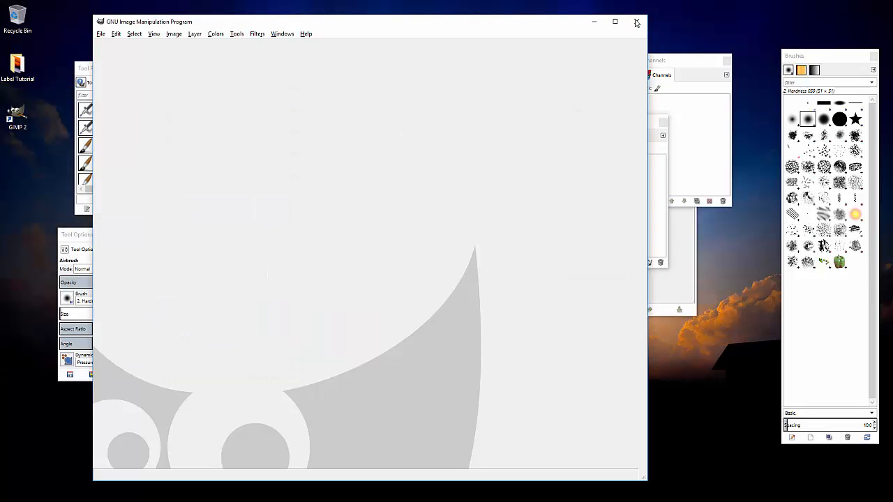
double_click(19, 124)
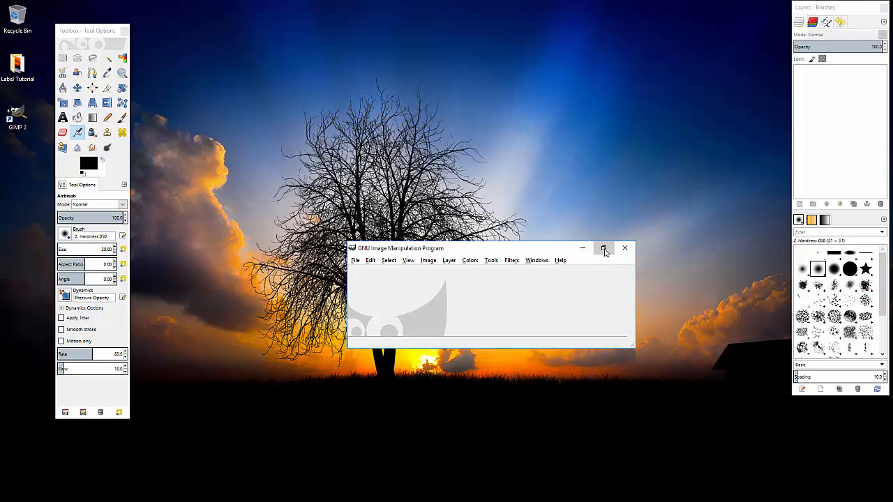
click(602, 249)
Reposition the Toolbox and the Layers - Brushes docks along opposite edges of the image window, below the menu bar
drag(97, 36, 51, 47)
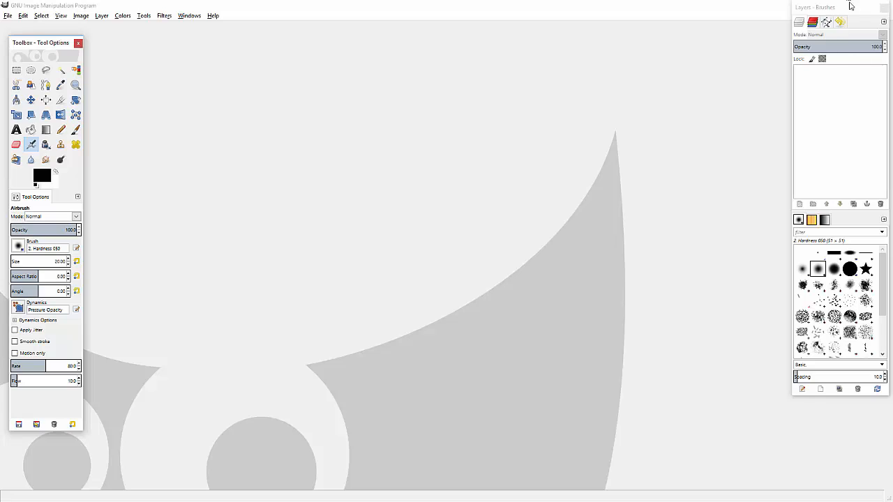
click(850, 11)
drag(850, 11, 840, 44)
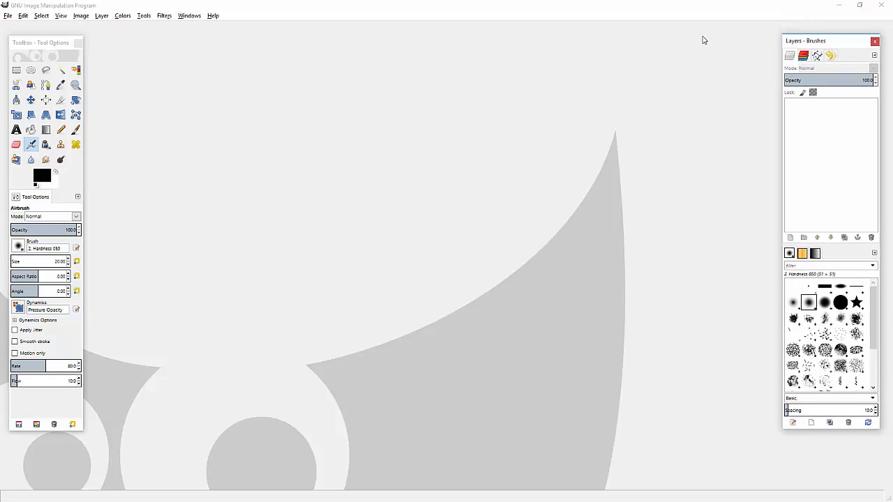
click(691, 66)
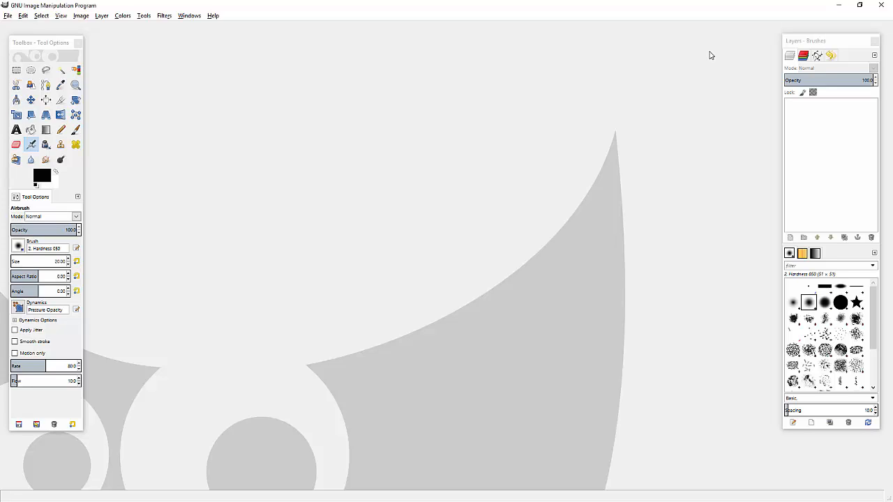
Start a new image sized in inches, with a width of 4 and a height of 2
click(8, 19)
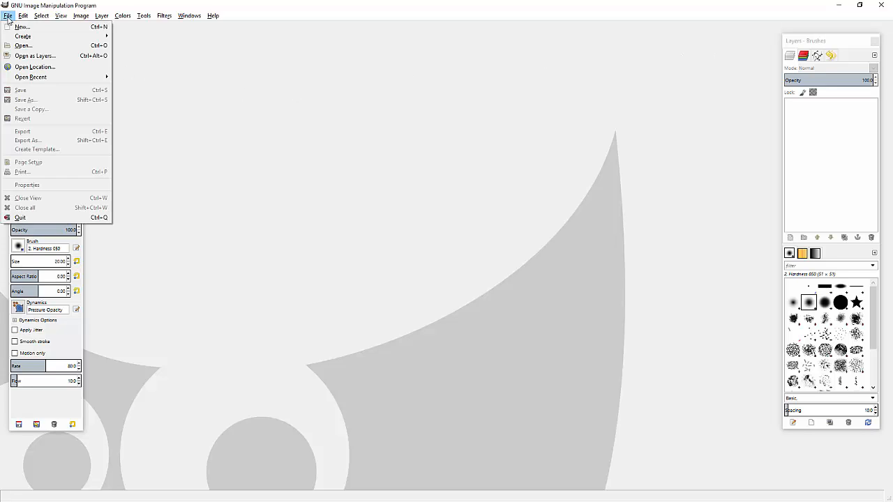
click(22, 27)
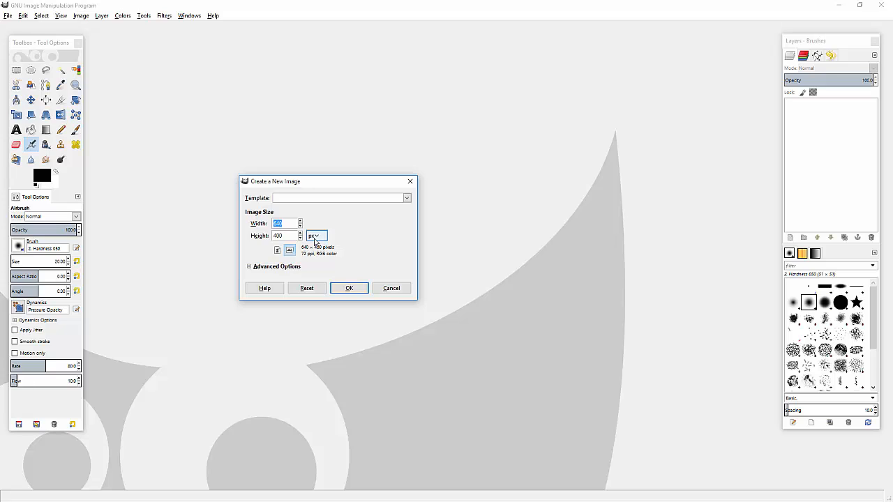
click(314, 236)
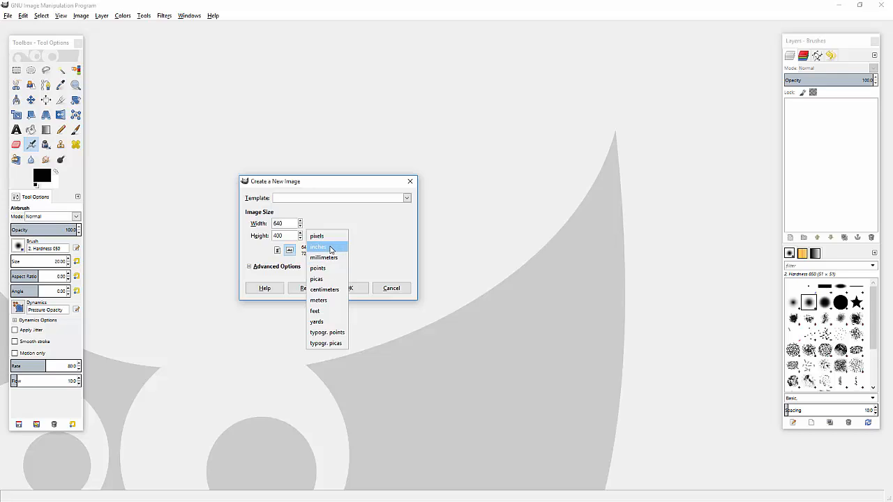
click(330, 247)
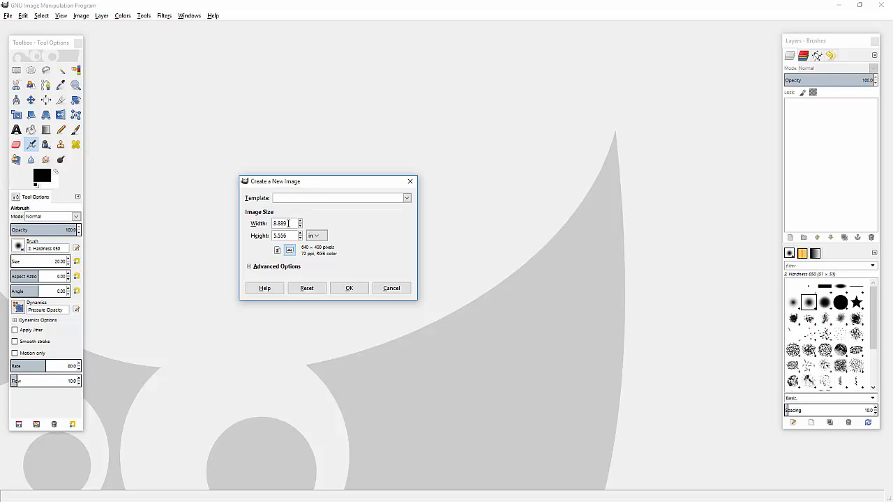
drag(287, 224, 268, 236)
text(4)
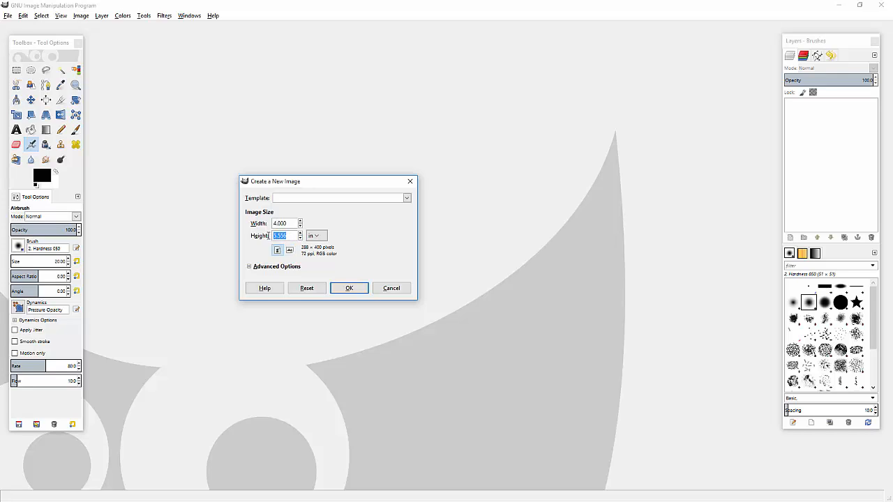
text(2)
Set the new image's X and Y resolution to 300 pixels/in and create the image
click(250, 267)
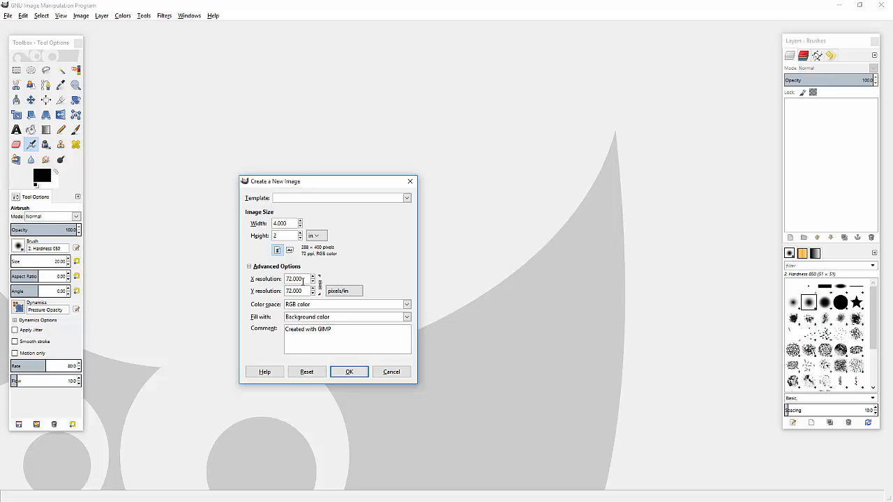
double_click(303, 280)
text(300)
click(298, 291)
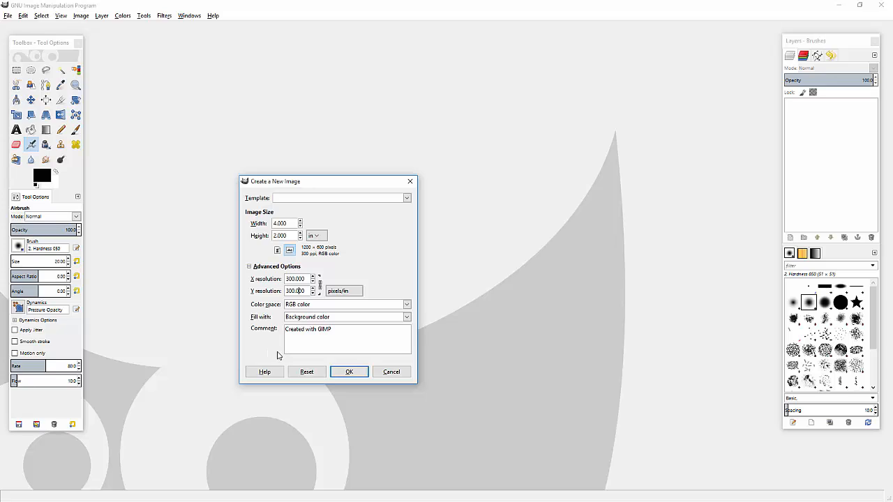
click(351, 373)
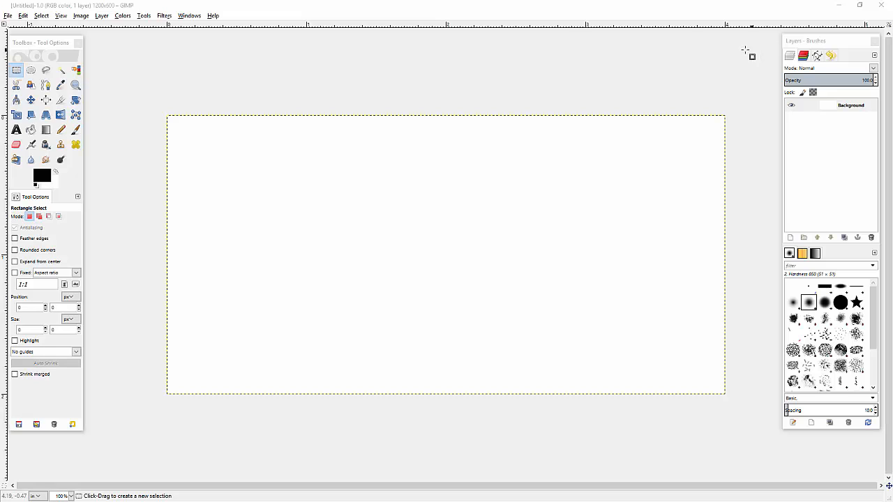
Select a full-width horizontal band across the middle of the canvas and bucket-fill it with black
click(15, 74)
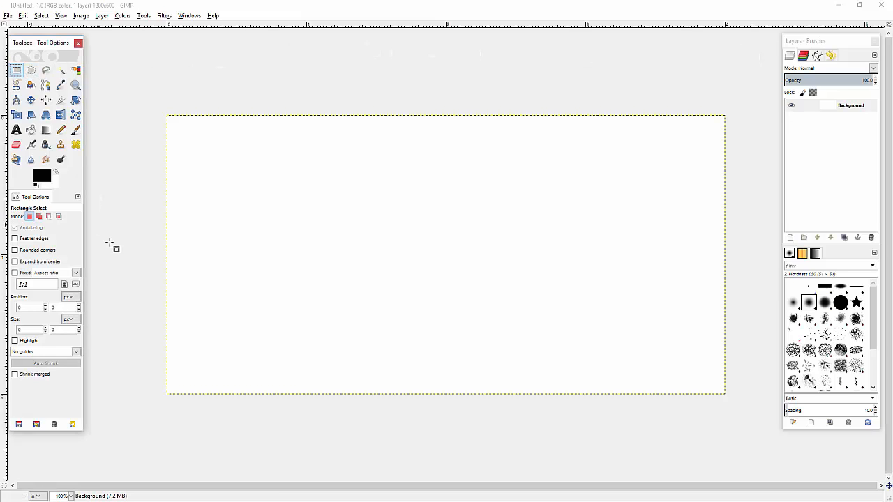
drag(118, 228, 760, 296)
click(31, 130)
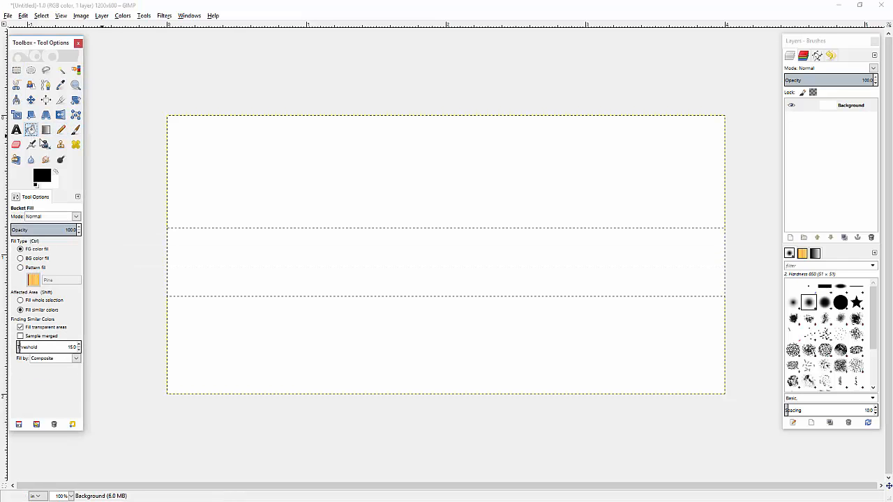
click(289, 257)
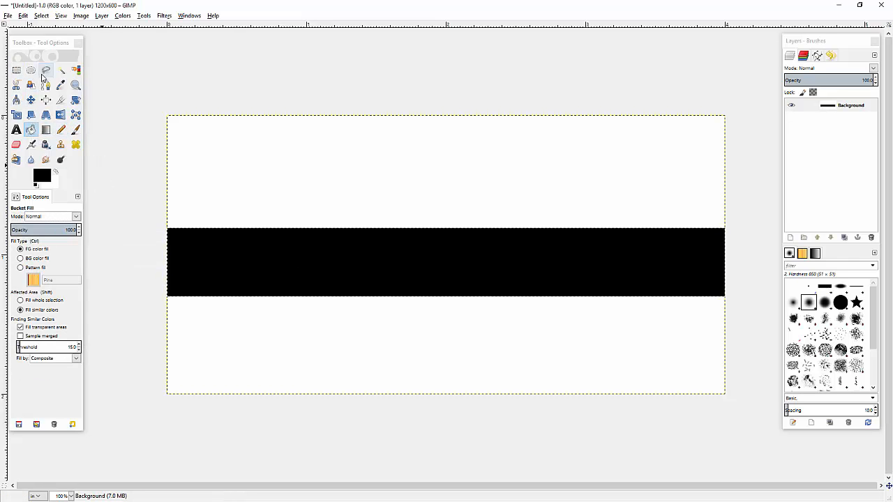
Choose Ellipse Select and set the background color to the saved red swatch
click(31, 70)
click(54, 185)
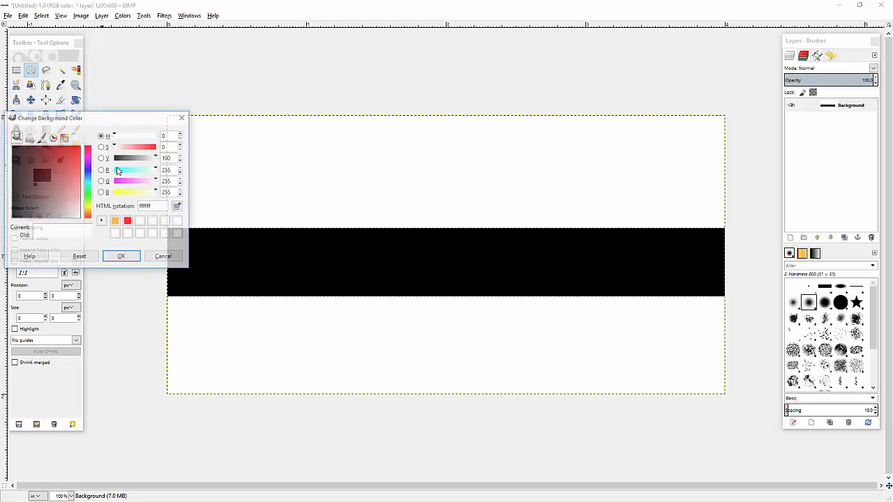
click(128, 222)
click(111, 259)
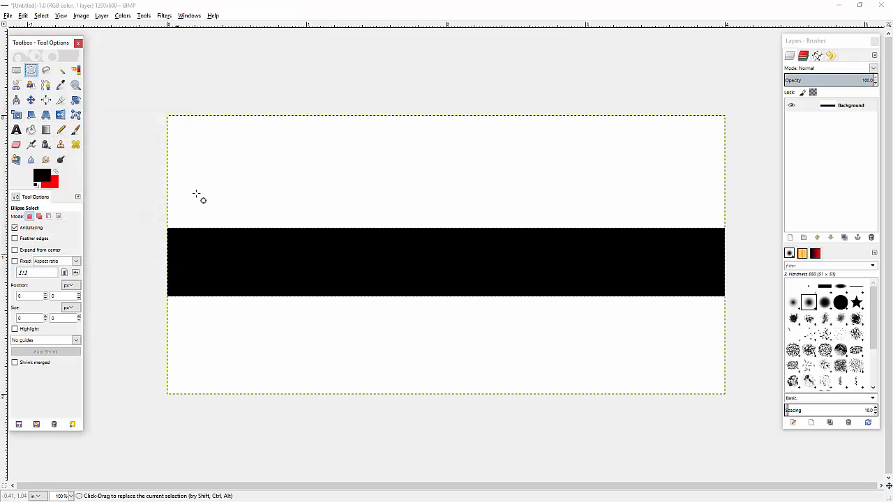
Select a circle about 251 px across overlapping the black band's upper edge, and bucket-fill its white part with the swapped-in red
drag(209, 147, 325, 262)
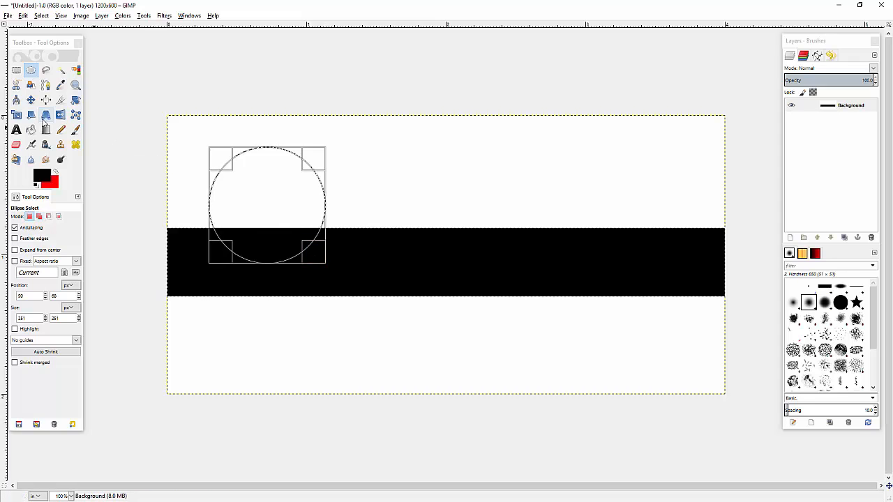
click(31, 129)
click(56, 173)
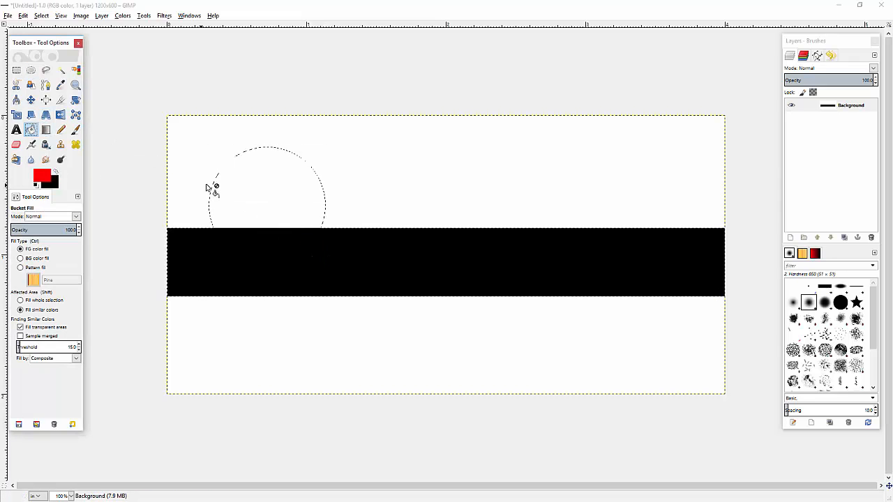
click(256, 199)
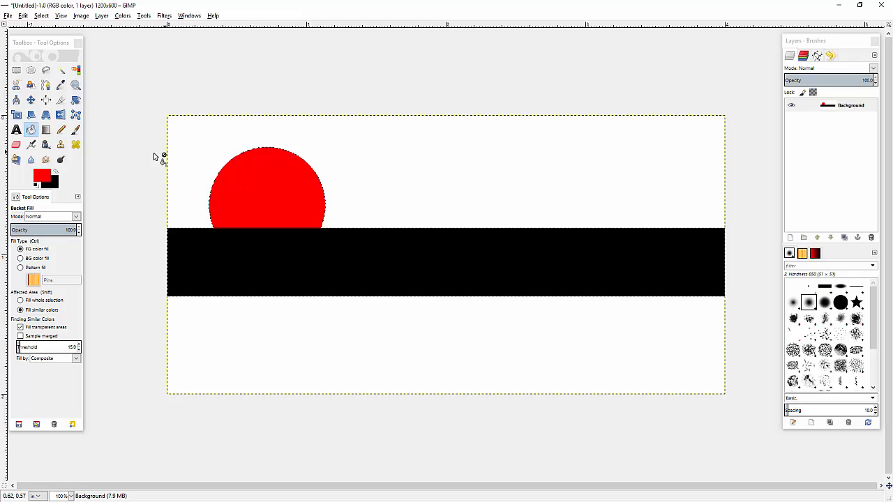
Try to shift the red circle up and to the right with the Move tool
click(30, 100)
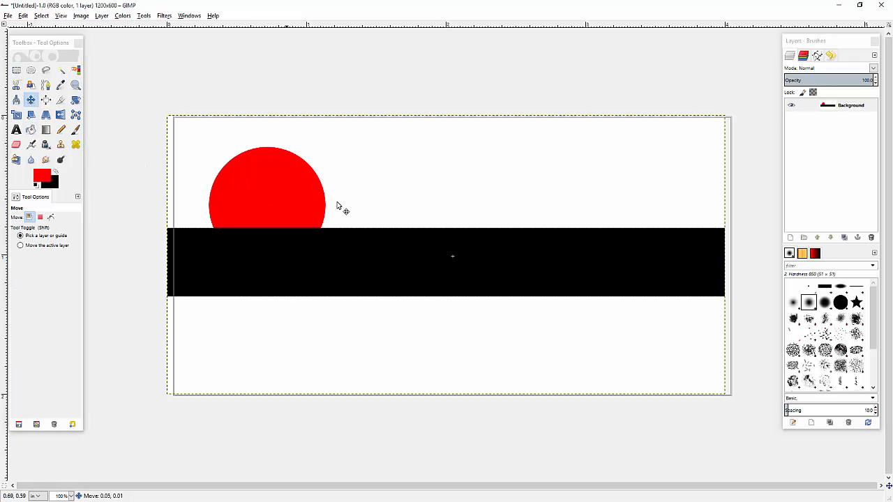
drag(257, 197, 324, 182)
drag(341, 166, 377, 143)
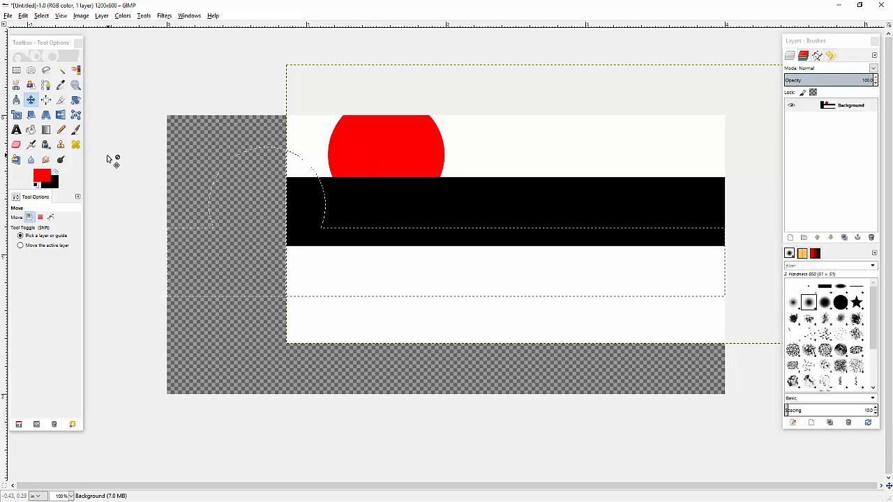
Revert the image to its base state in the undo history and return to the layer list
click(831, 56)
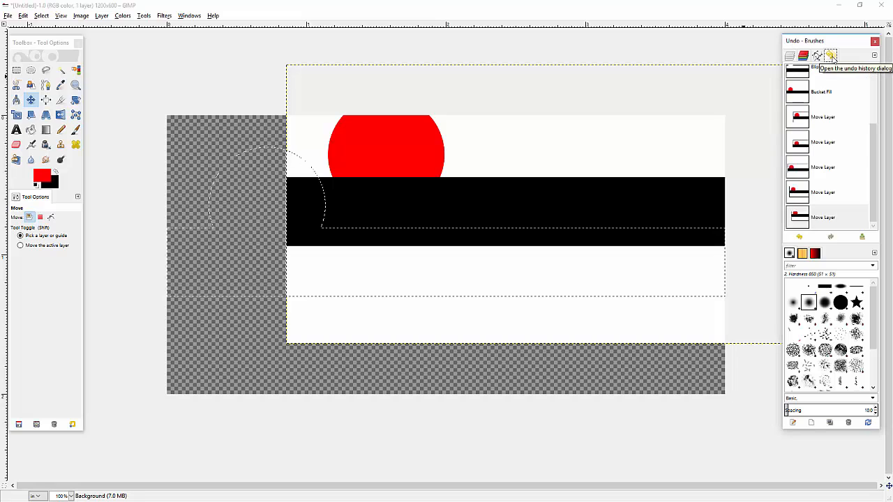
scroll(841, 142, up, 5)
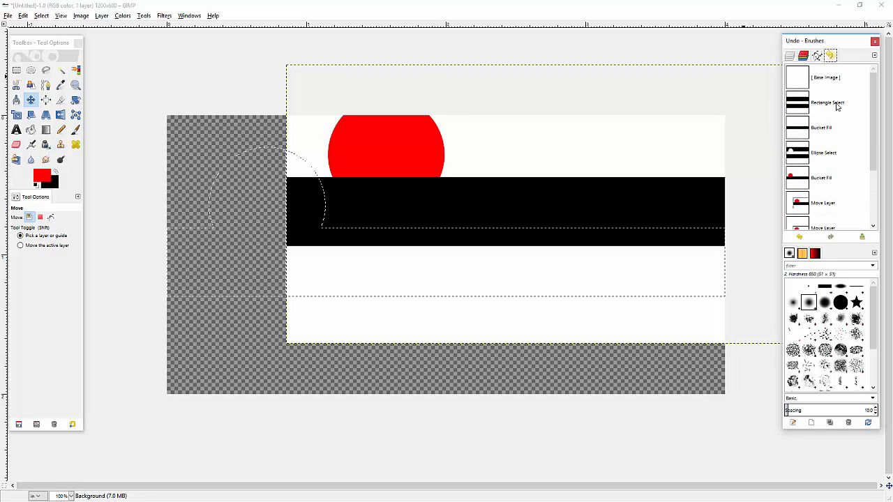
click(800, 81)
click(790, 56)
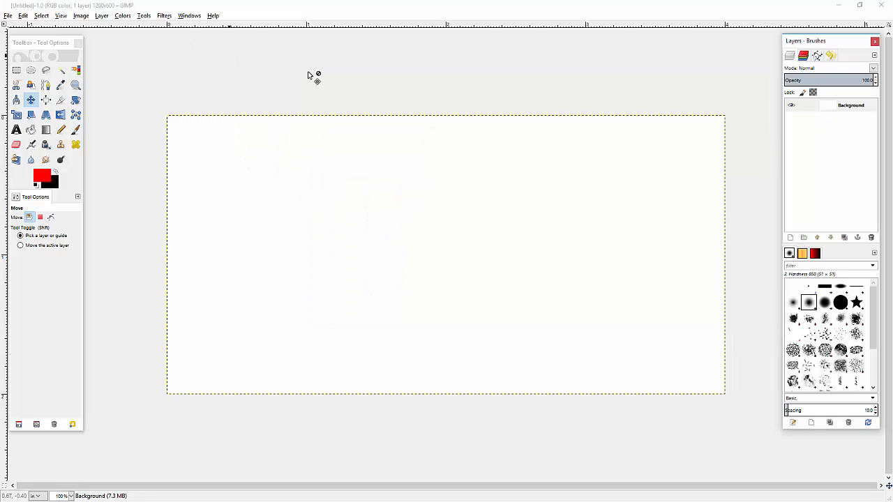
On a new transparent layer, select a full-width band just below the canvas's mid-height and bucket-fill it with the swapped-in black
click(791, 238)
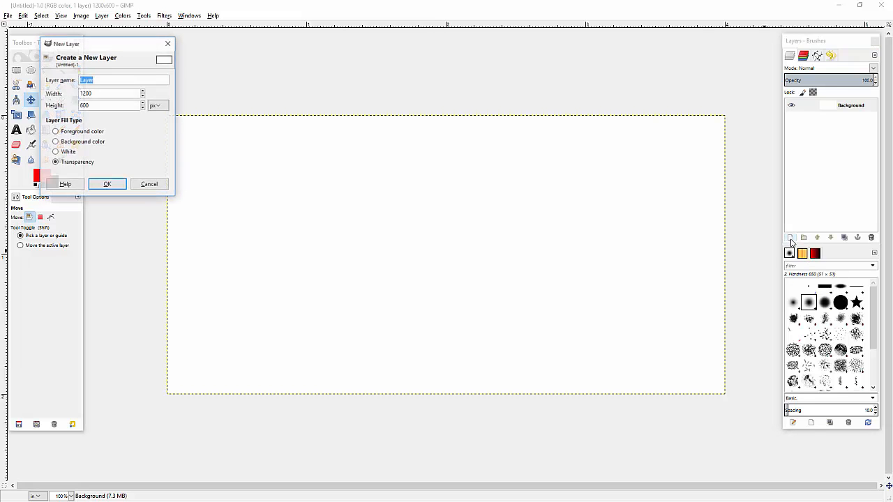
click(107, 184)
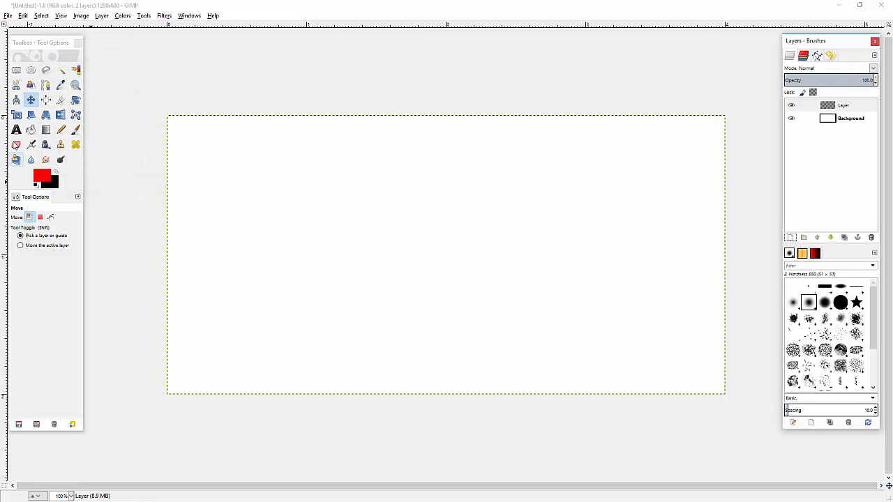
click(16, 70)
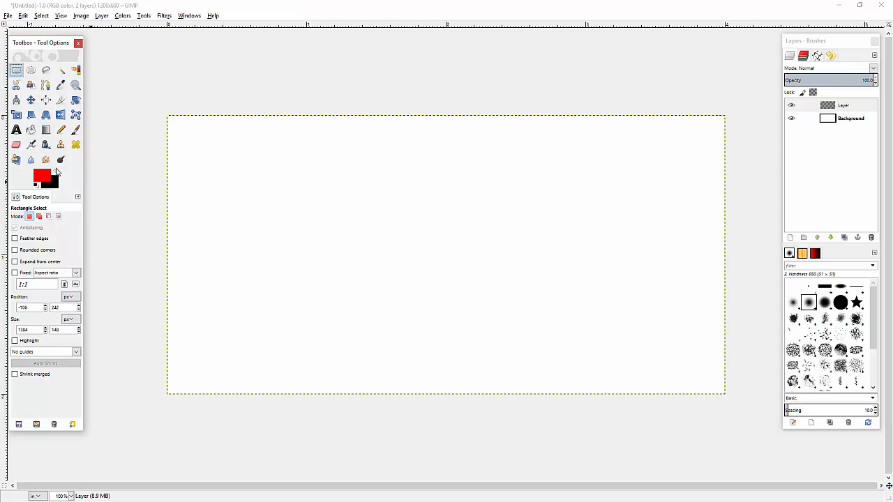
click(56, 173)
drag(116, 252, 761, 343)
key(shift+b)
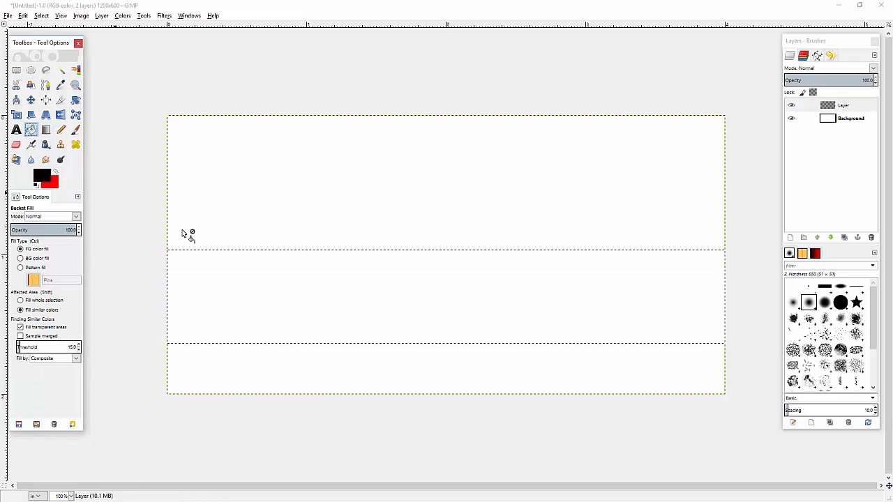
click(479, 282)
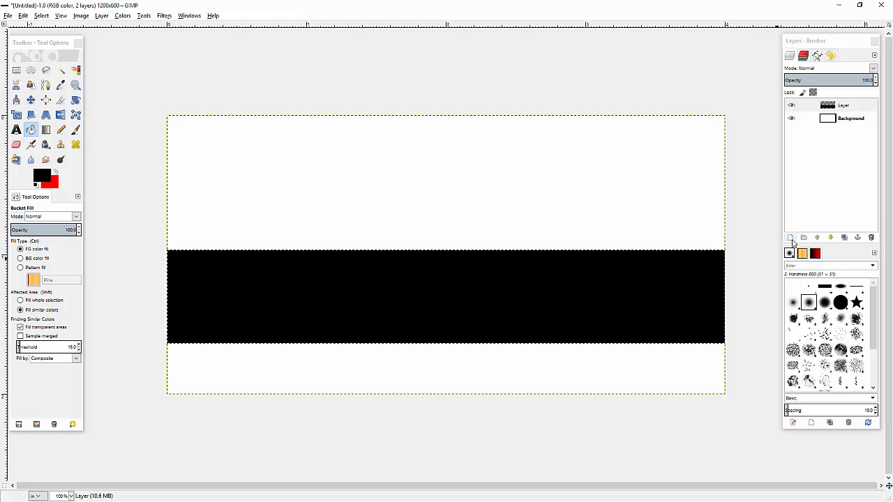
On another new transparent layer, select a circle about 279 px across overlapping the black band's upper edge and bucket-fill it red
click(790, 238)
click(119, 197)
click(55, 173)
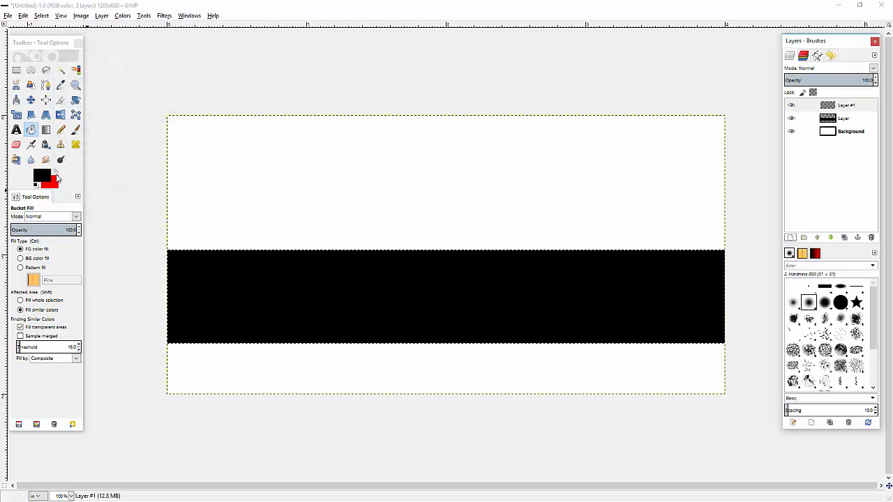
click(31, 69)
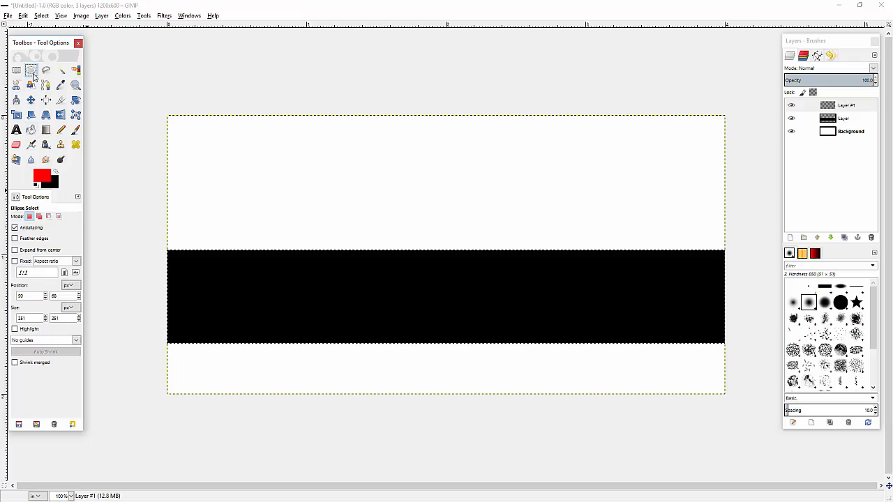
drag(197, 163, 326, 293)
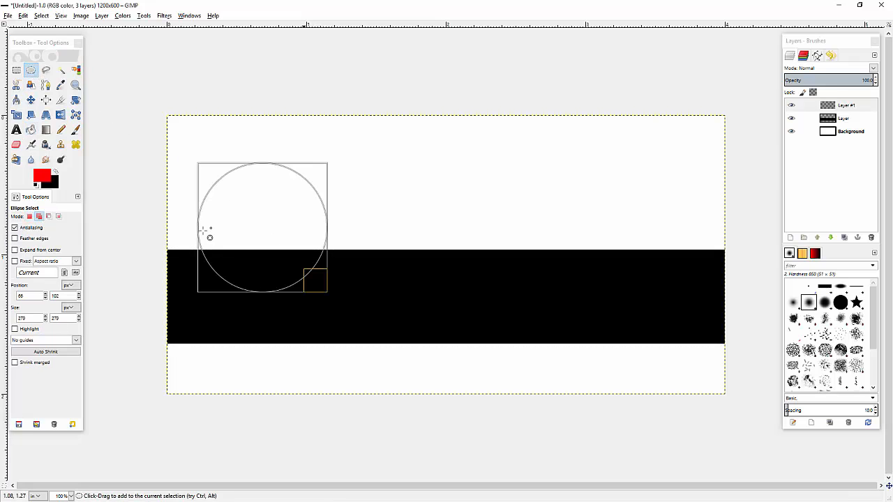
click(31, 130)
click(242, 209)
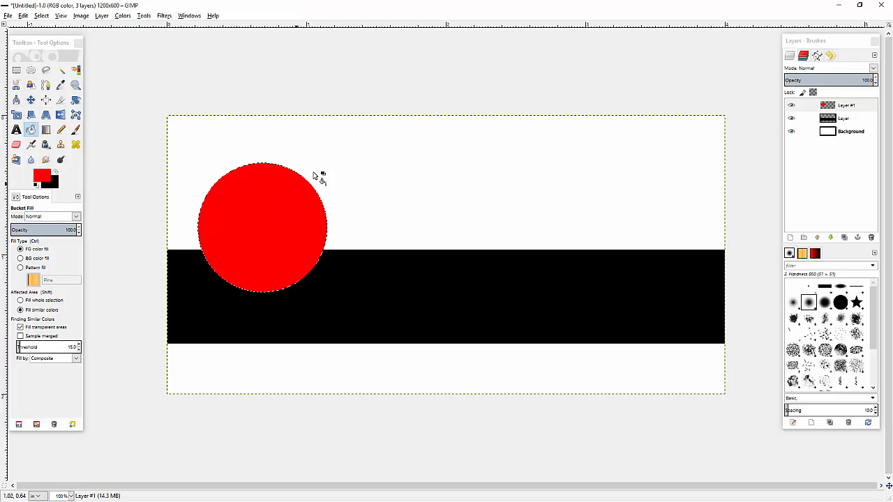
Clear the selection and move the red circle's layer right, to about the middle of the canvas width
click(31, 69)
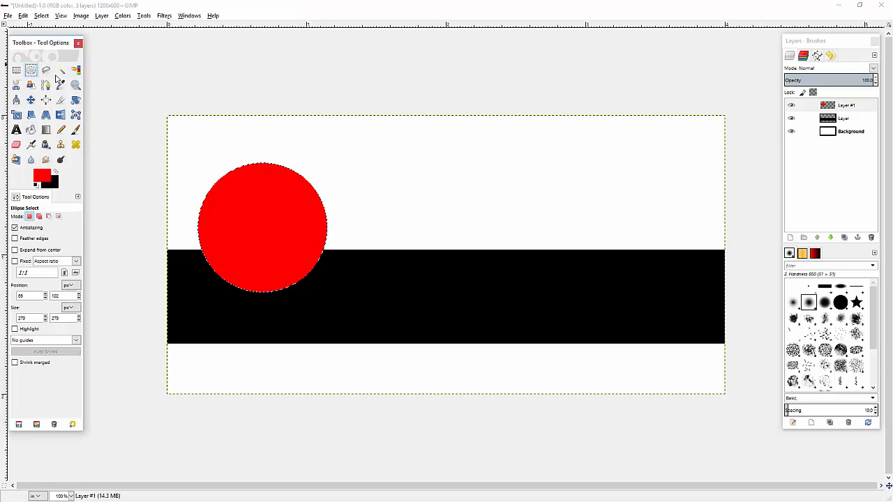
click(860, 106)
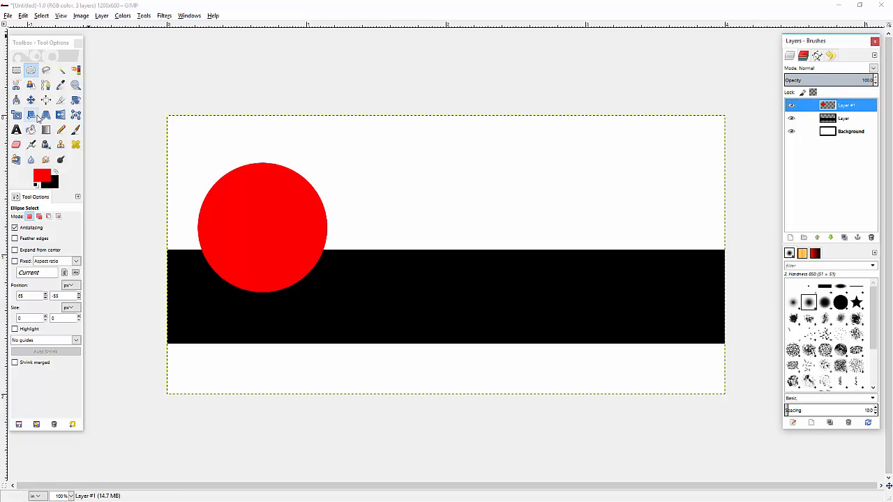
click(31, 100)
drag(272, 237, 438, 237)
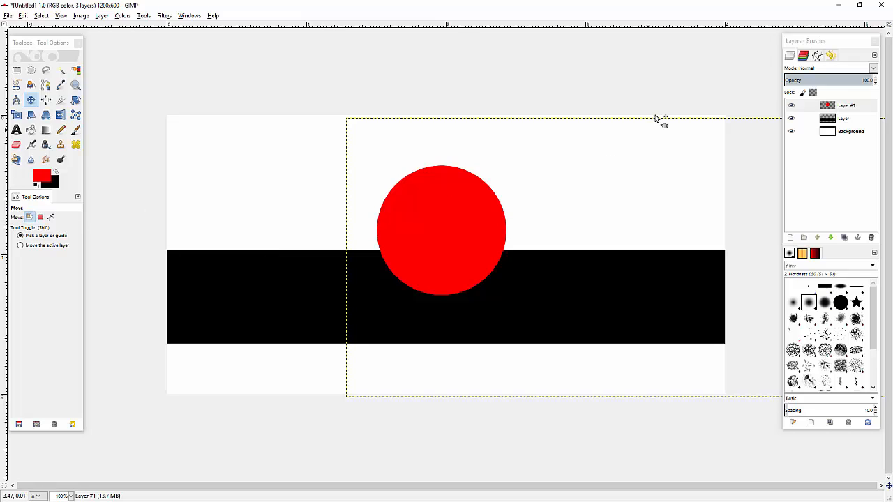
Revert to the base image in the undo history and reset the foreground and background colors to the default black and white
click(830, 56)
scroll(834, 139, up, 5)
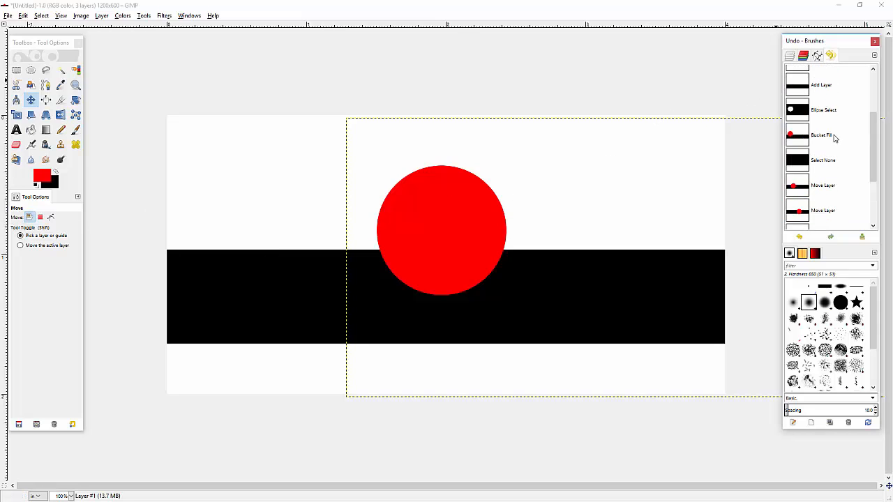
click(802, 80)
click(799, 62)
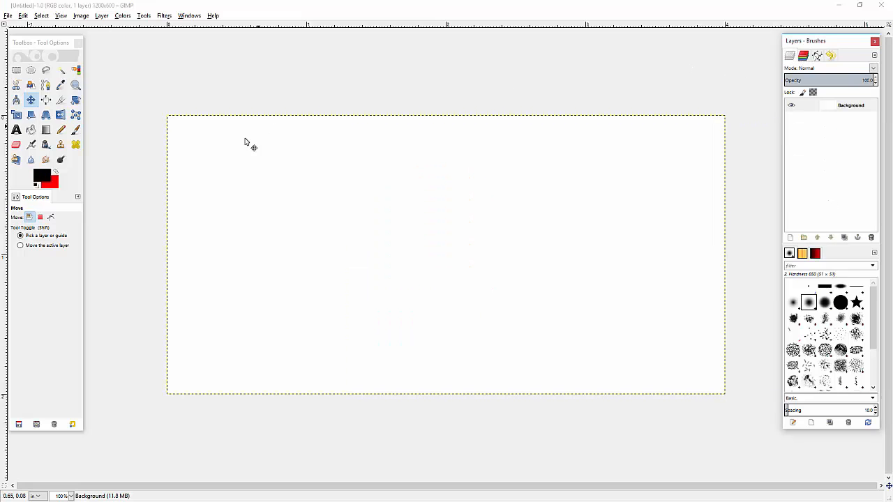
click(36, 185)
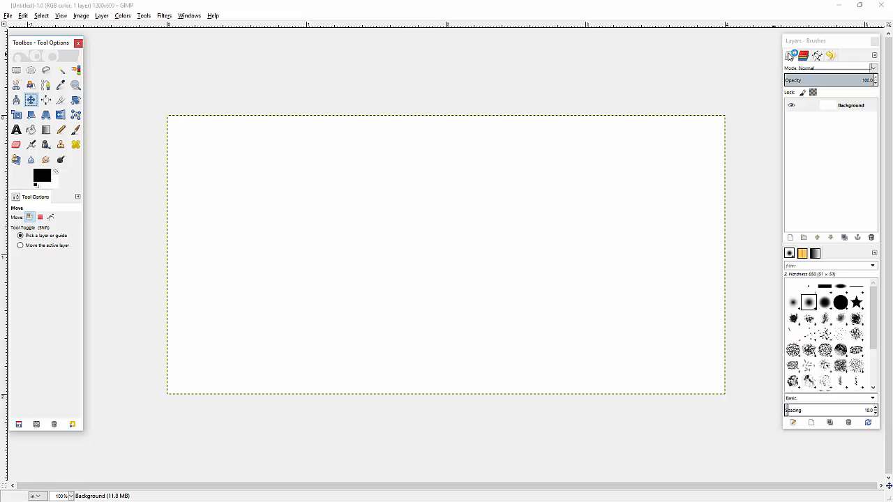
Add a new 1200 x 600 px layer with Transparency as its fill type
click(790, 238)
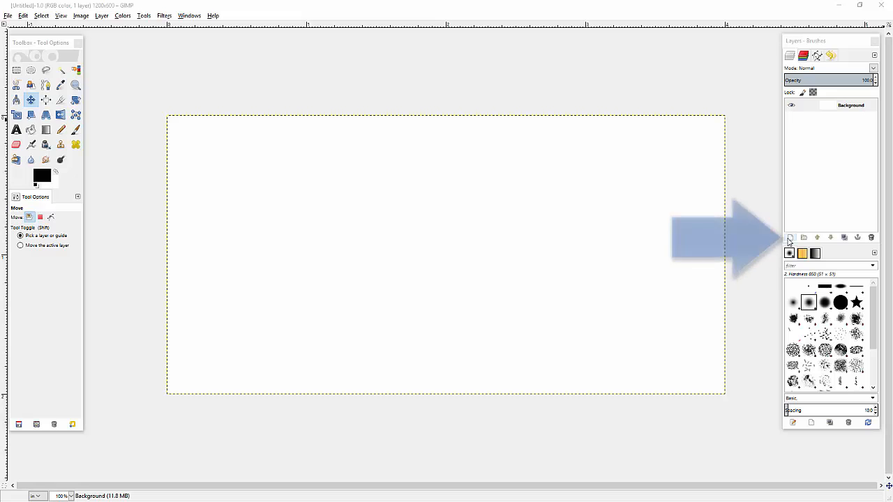
click(790, 240)
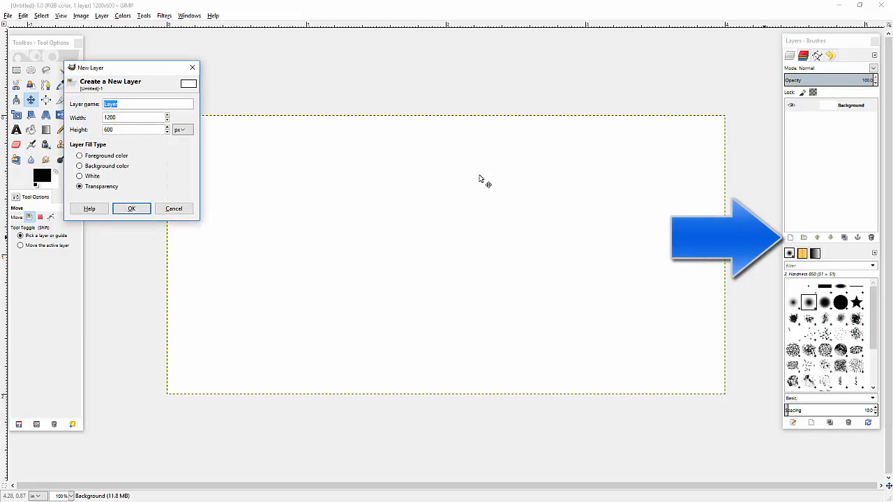
drag(137, 73, 376, 153)
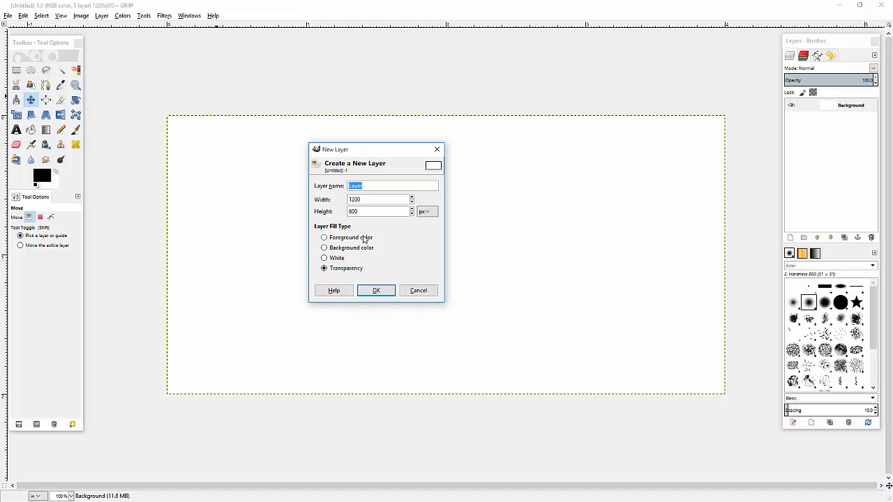
click(376, 292)
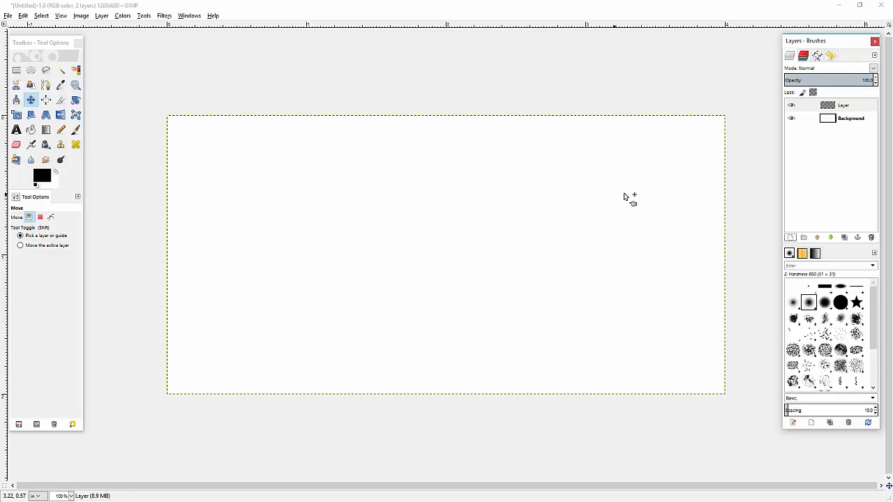
Switch the active layer back and forth between the new layer and Background, ending on the new layer
click(865, 108)
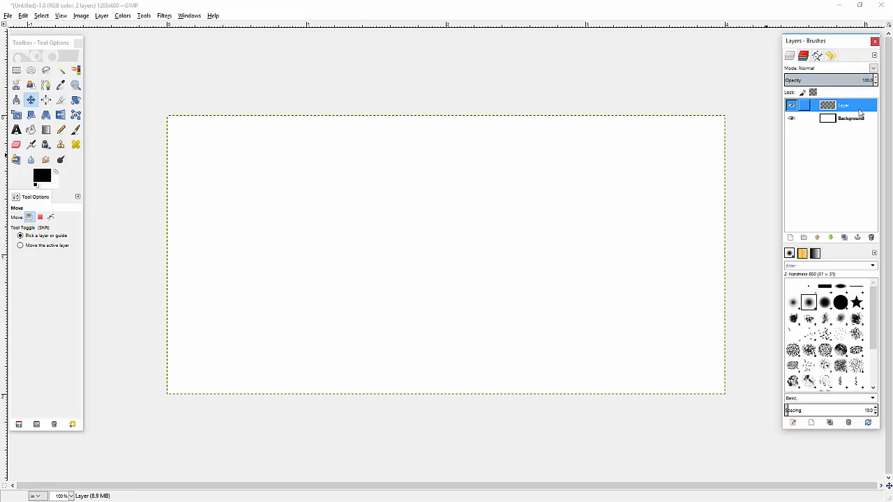
click(858, 121)
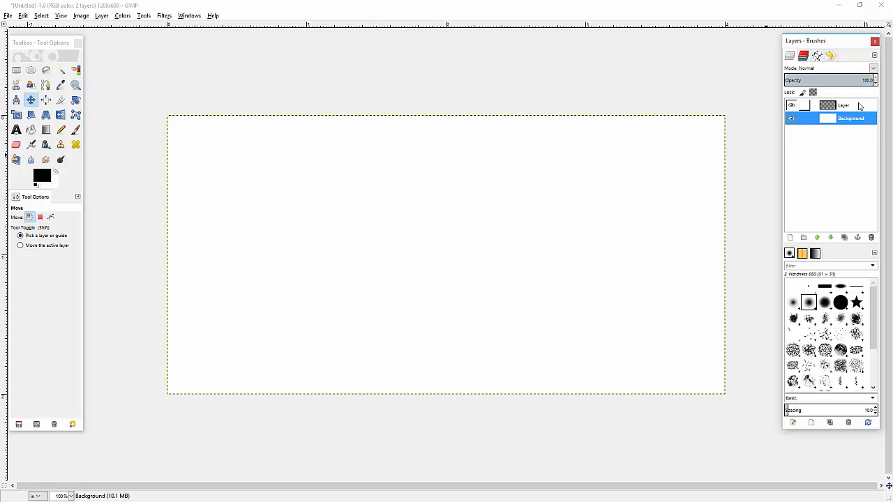
click(860, 106)
click(856, 120)
click(861, 106)
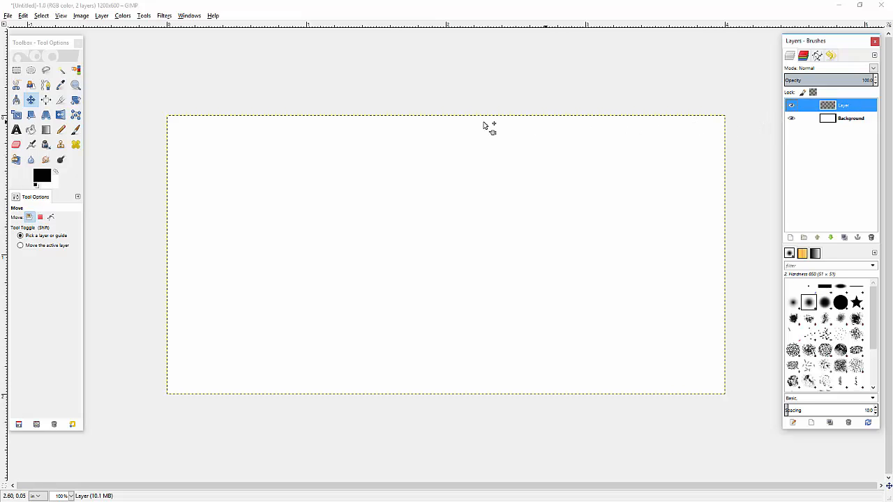
Set the background color to orange, HTML notation ea7722, by picking its hue and shade in the color dialog
click(58, 175)
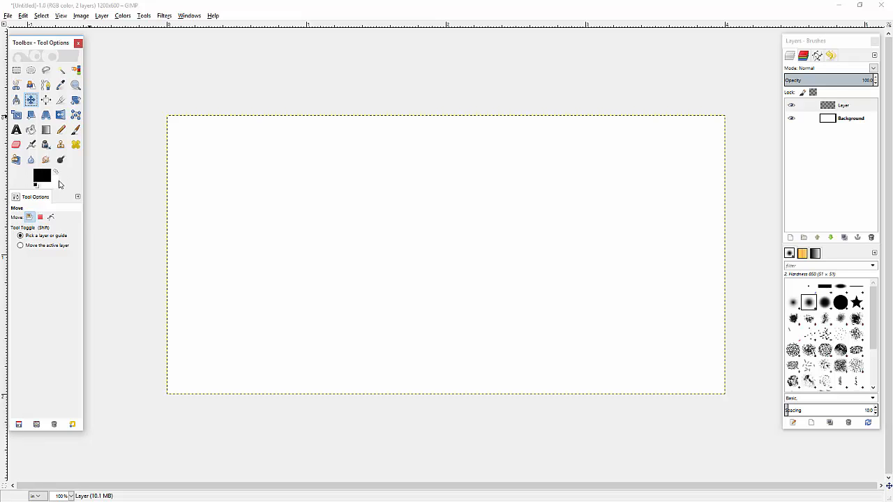
click(55, 187)
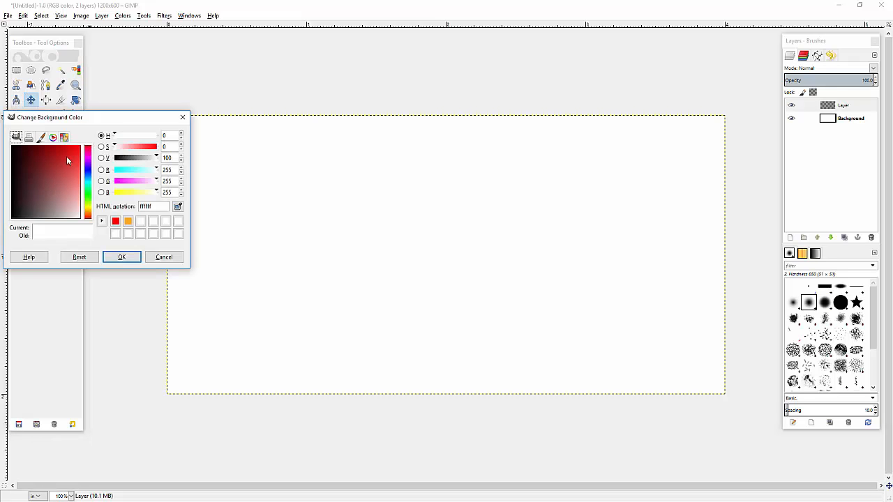
drag(110, 122, 232, 90)
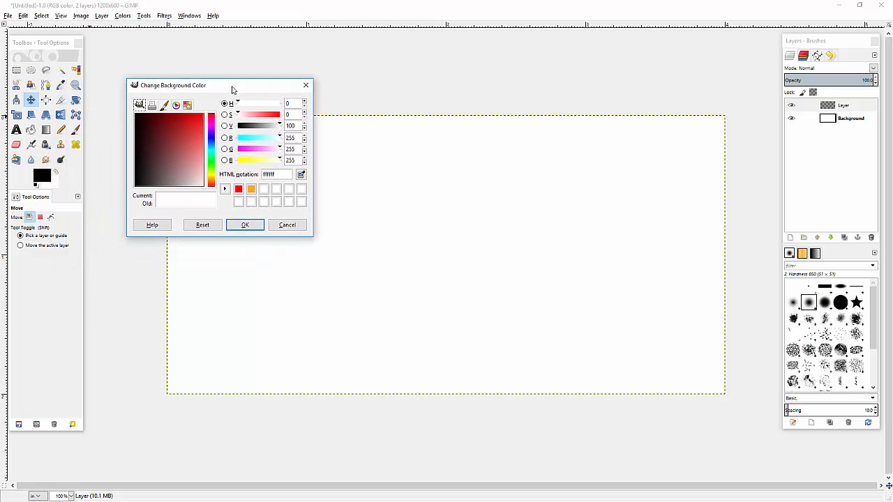
click(212, 140)
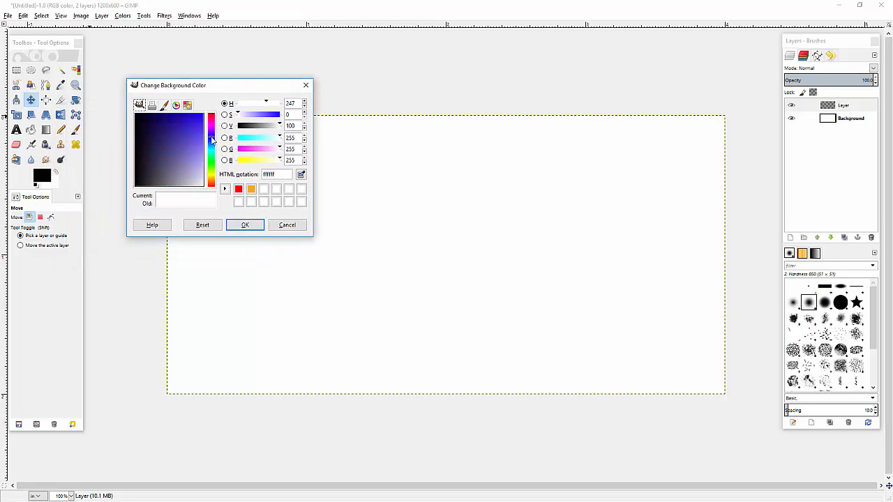
drag(212, 140, 212, 184)
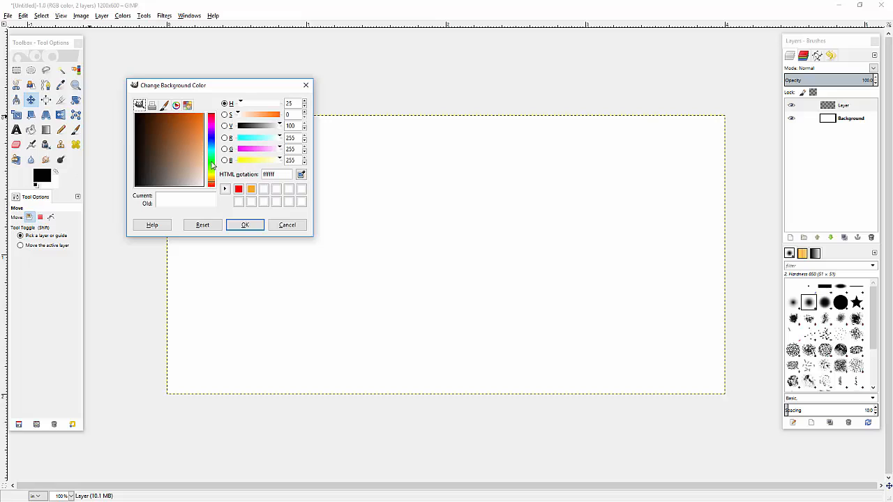
click(199, 125)
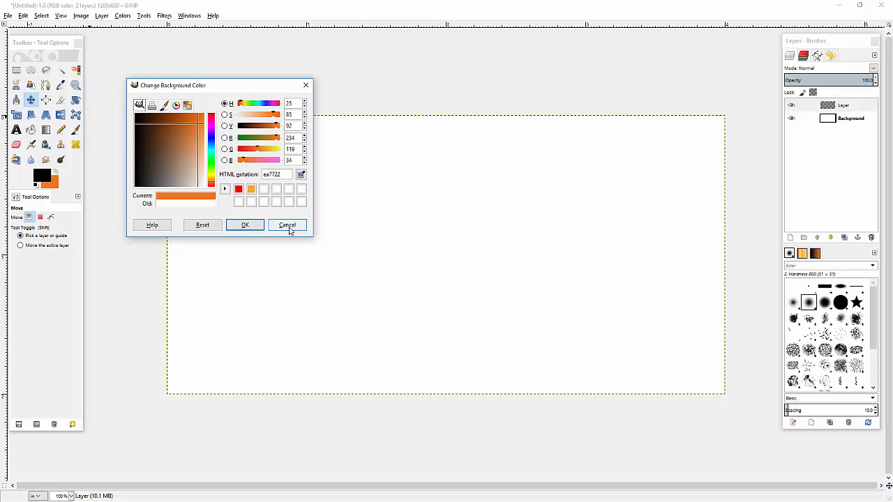
click(244, 225)
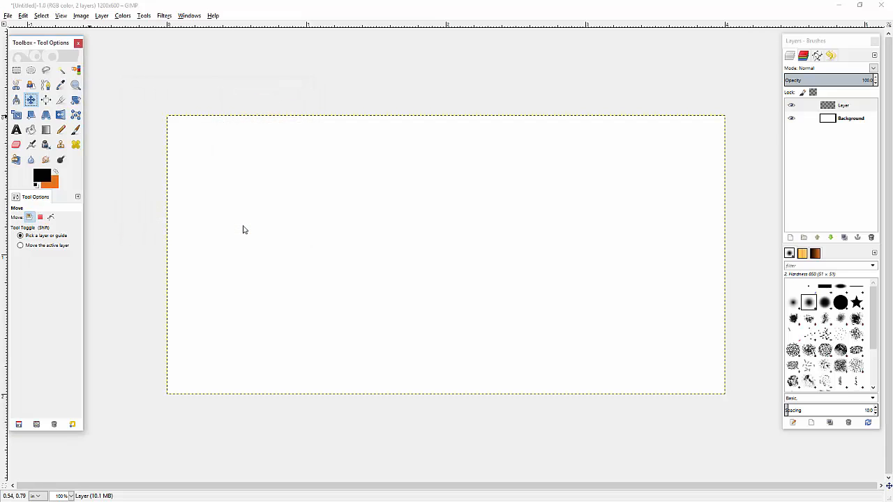
Select a rectangular band about 1393 x 173 px across the full canvas width, just below its mid-height
click(20, 70)
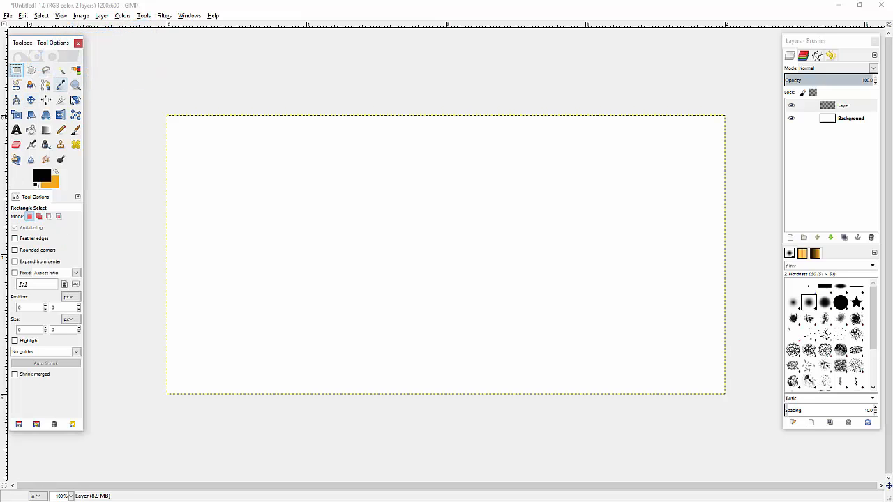
click(121, 254)
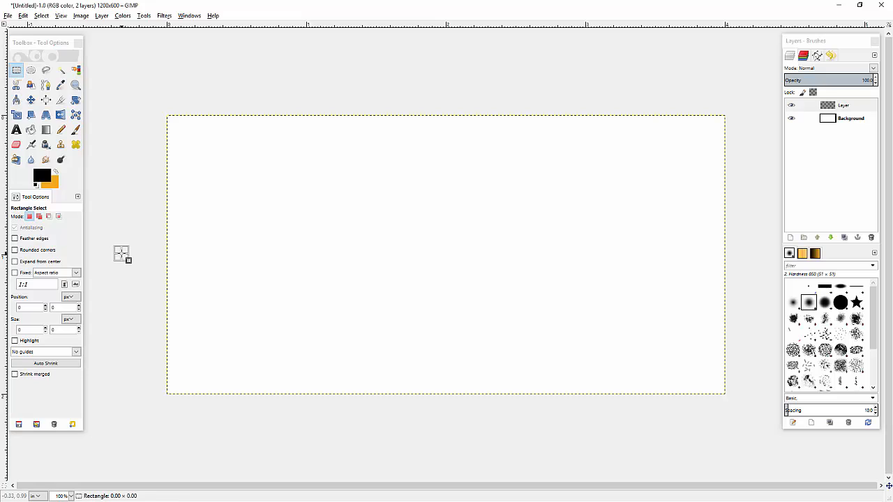
drag(121, 254, 143, 270)
drag(674, 336, 775, 341)
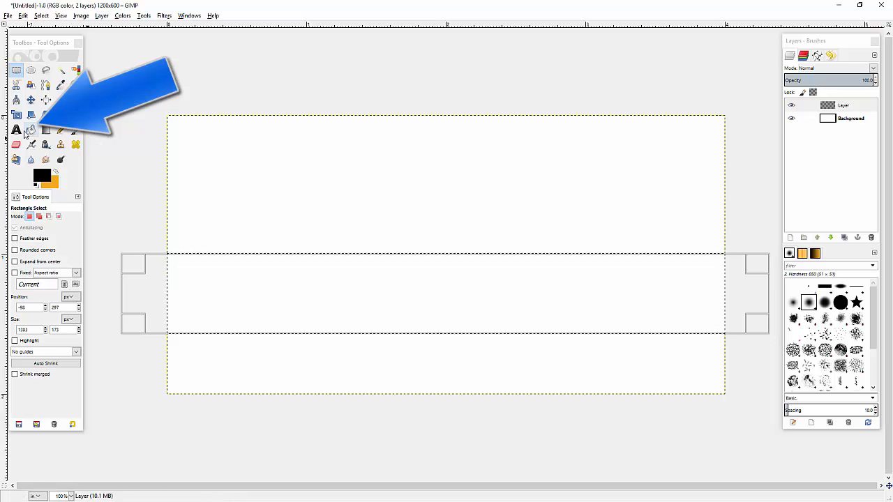
Fill the selected band with the black foreground color, clear the selection, and shift the band's layer slightly upward
click(30, 131)
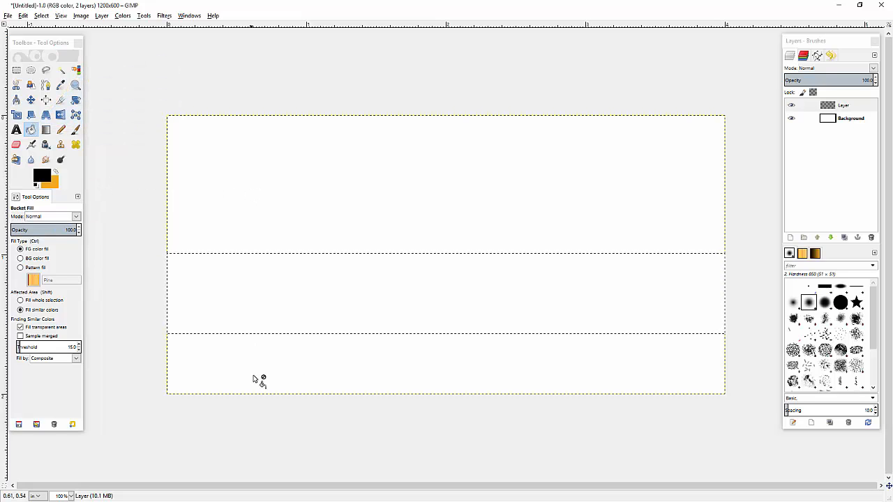
click(265, 301)
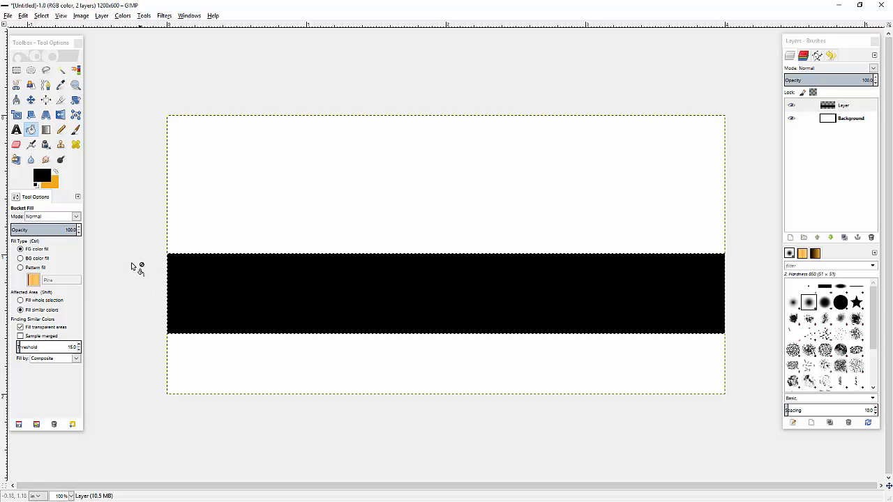
click(17, 70)
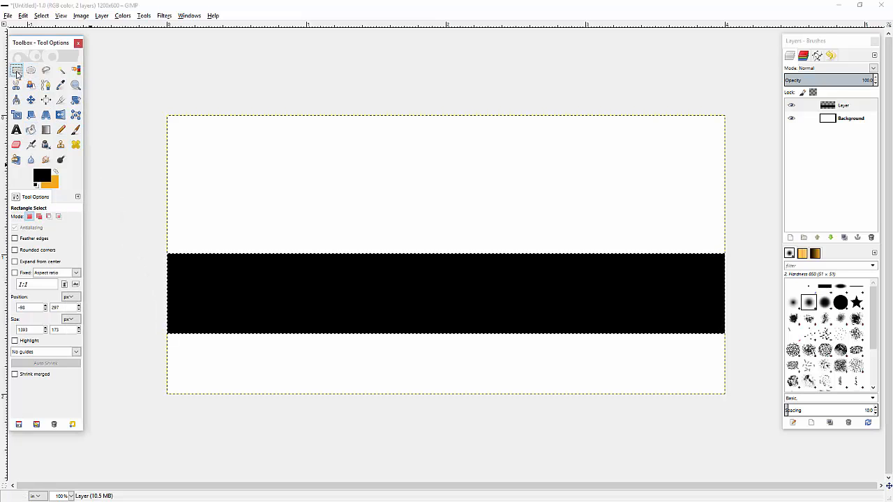
click(265, 232)
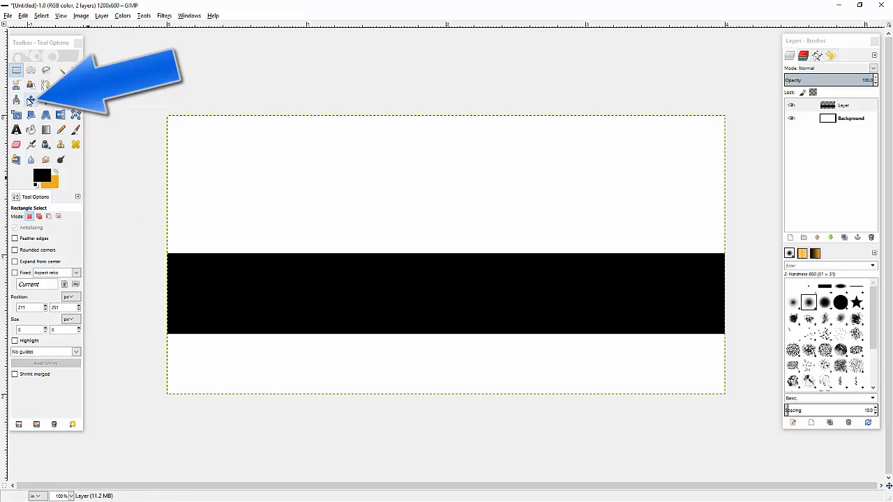
click(30, 100)
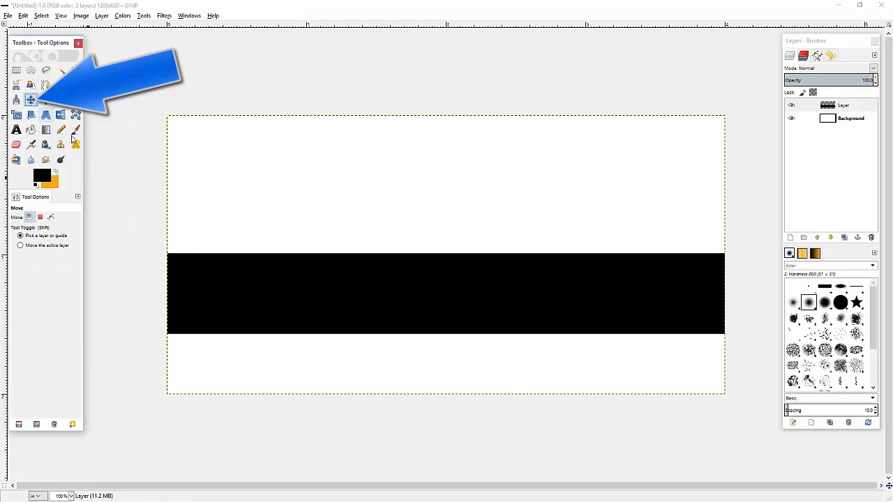
mouse_move(209, 299)
mouse_down()
mouse_move(207, 251)
mouse_move(199, 286)
mouse_up()
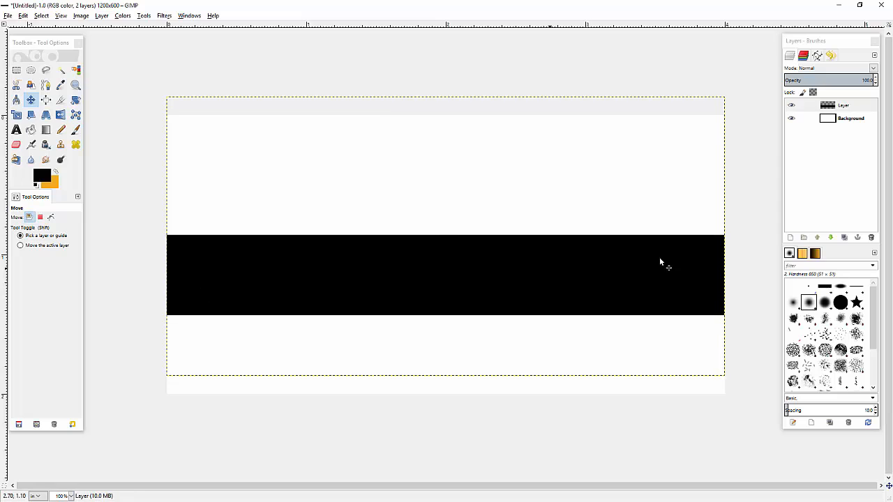
Add a 1200 x 600 px layer with Transparency fill and swap colors so orange is the foreground color
click(790, 238)
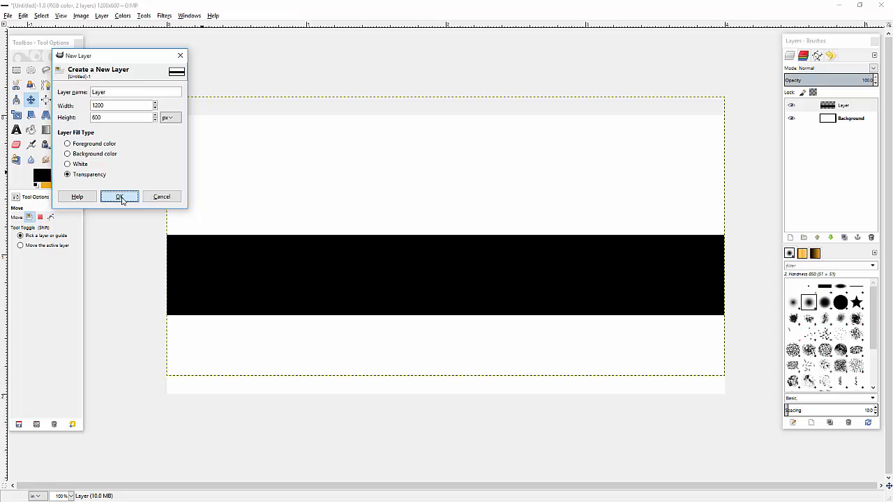
click(120, 197)
click(57, 173)
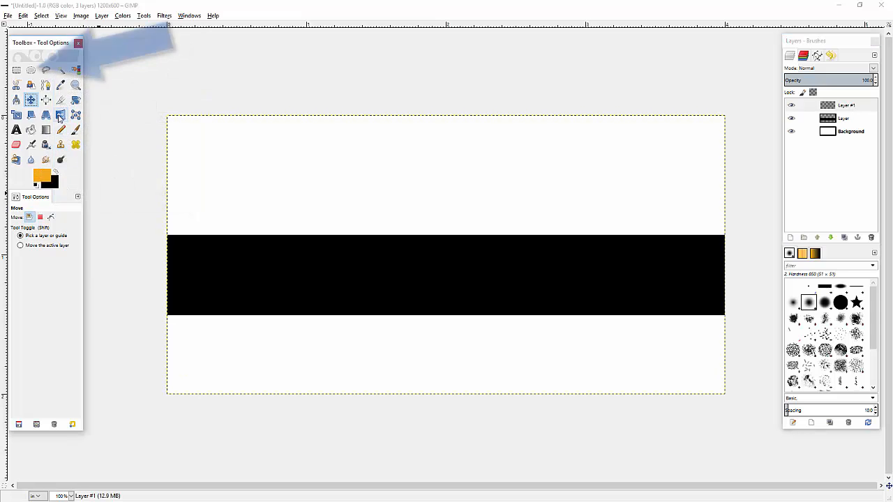
Select a circle about 362 px in diameter, overlapping the black band in the canvas's left half
click(31, 71)
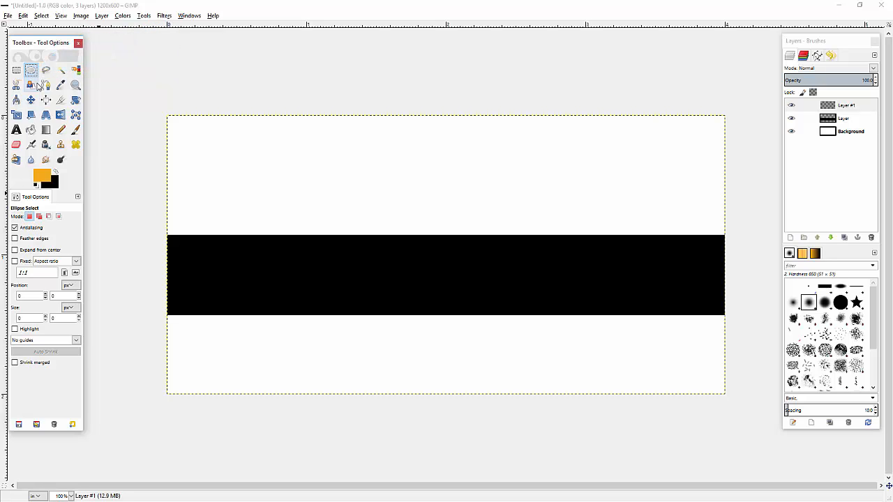
drag(213, 167, 408, 259)
drag(477, 163, 558, 278)
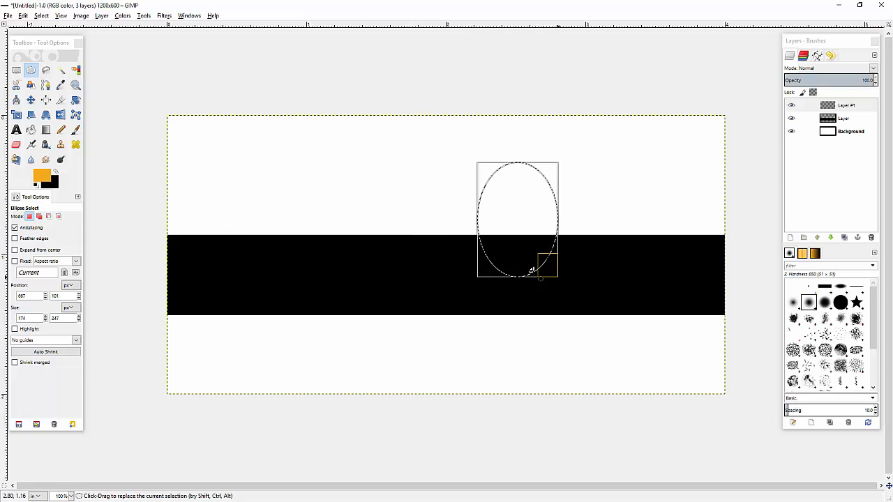
click(282, 155)
drag(376, 239, 450, 278)
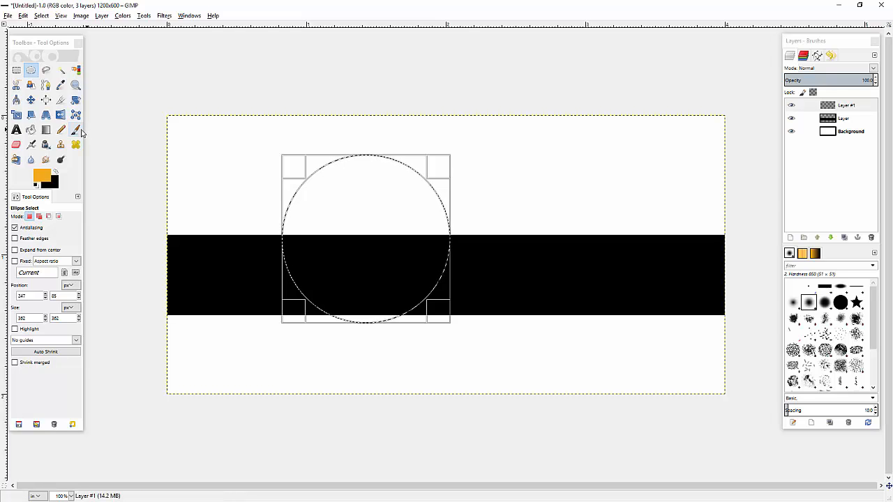
Bucket-fill the circular selection with the orange foreground color and clear the selection
click(31, 130)
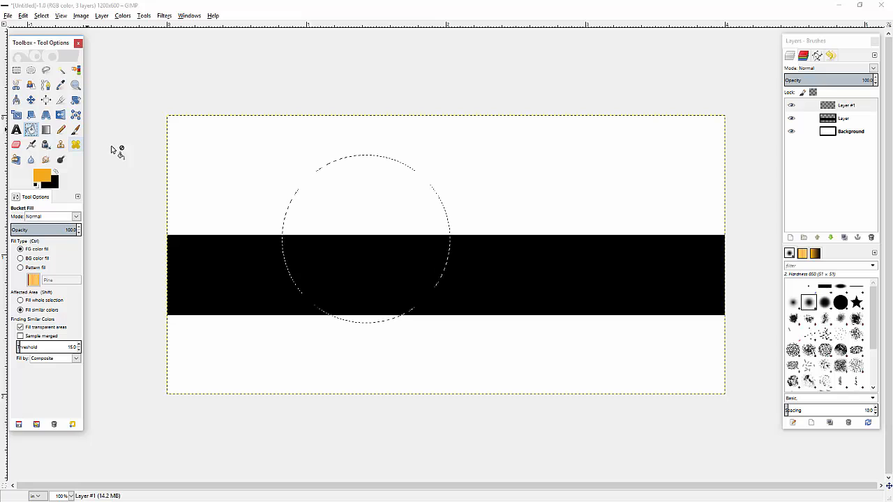
click(340, 195)
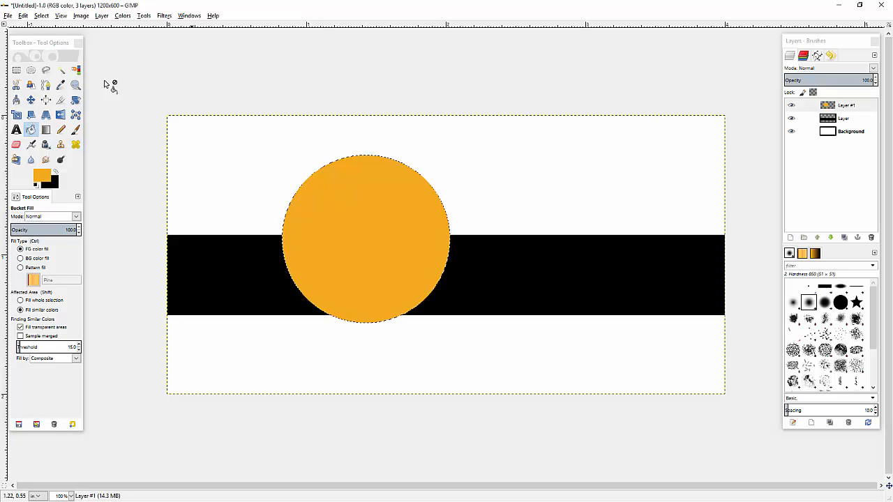
click(31, 70)
click(149, 89)
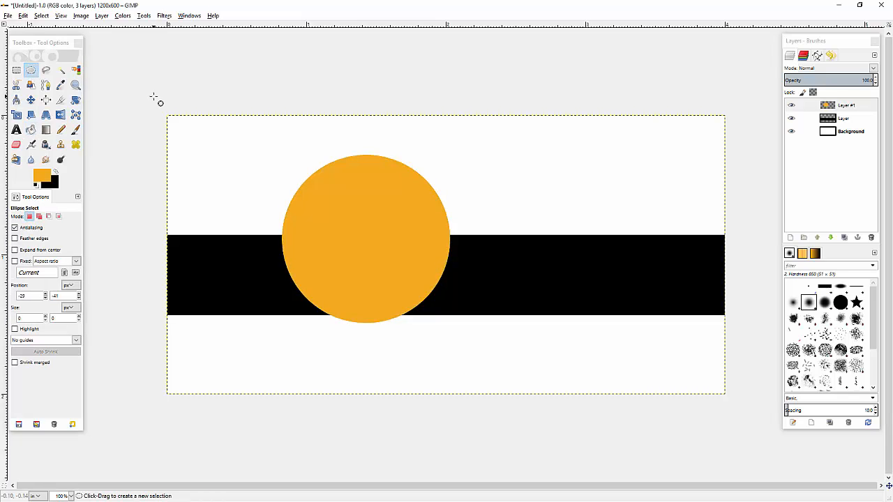
Move the orange circle to the canvas's horizontal center and lower its layer beneath the black band's layer
click(30, 100)
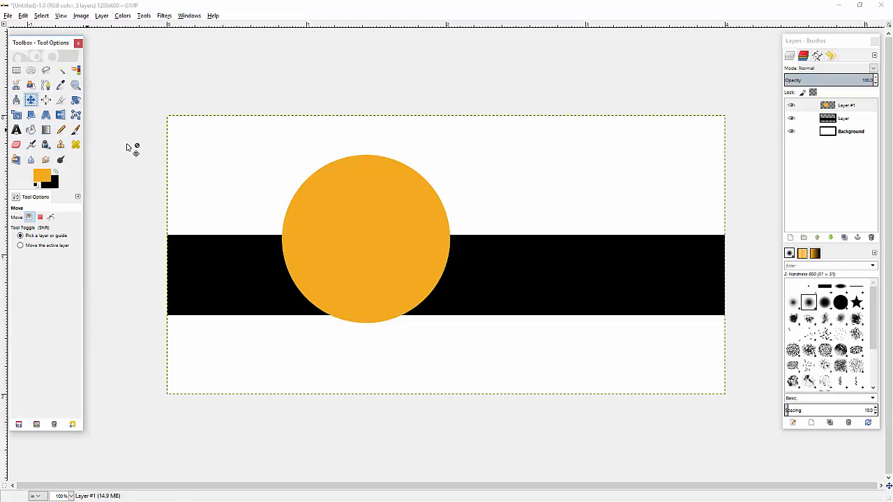
drag(362, 249, 433, 237)
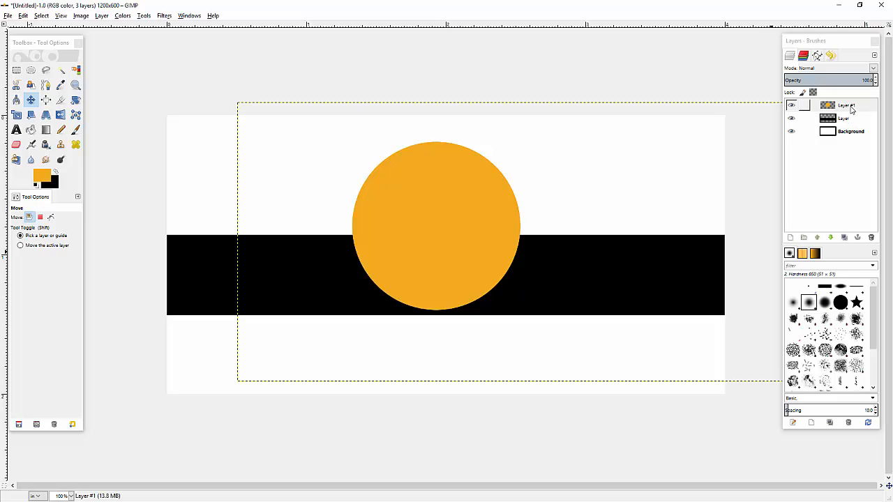
click(830, 238)
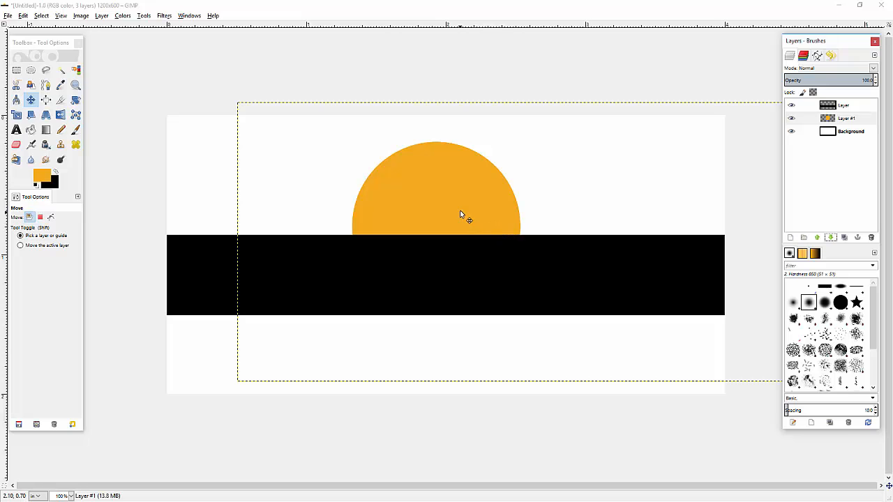
drag(460, 211, 480, 185)
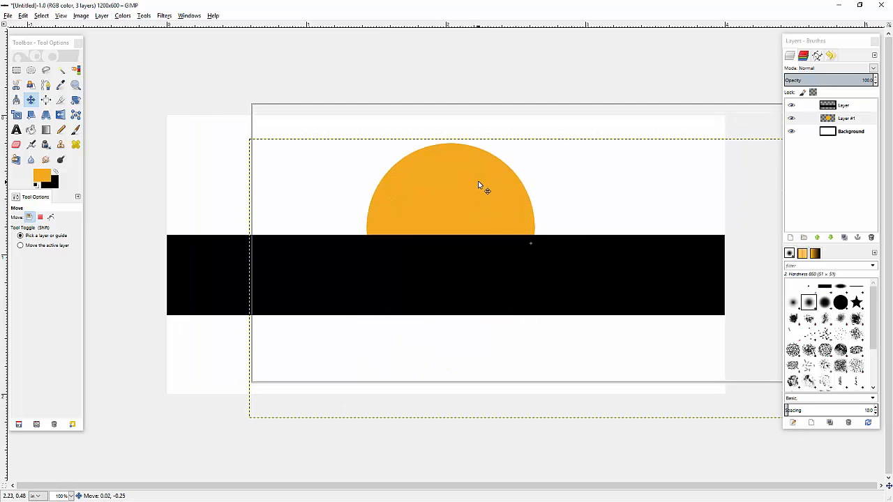
Raise the orange circle's layer above the black band's layer and lower it beneath the band again
click(840, 123)
click(817, 238)
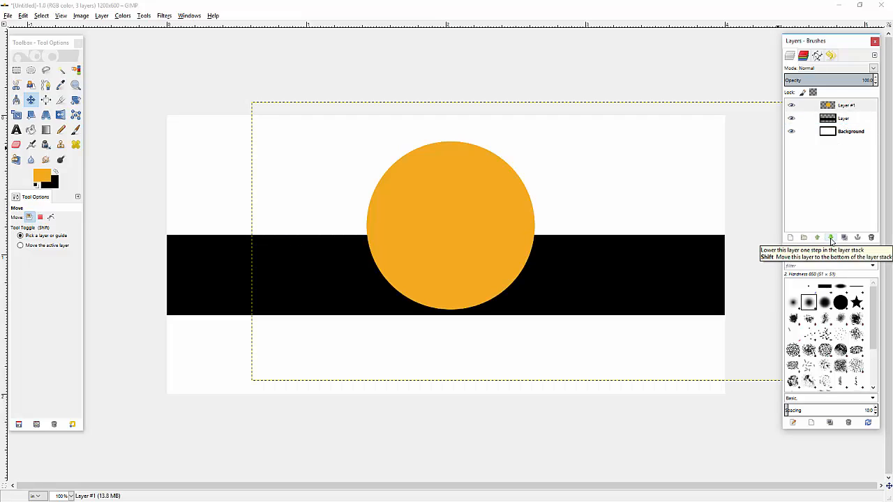
click(831, 238)
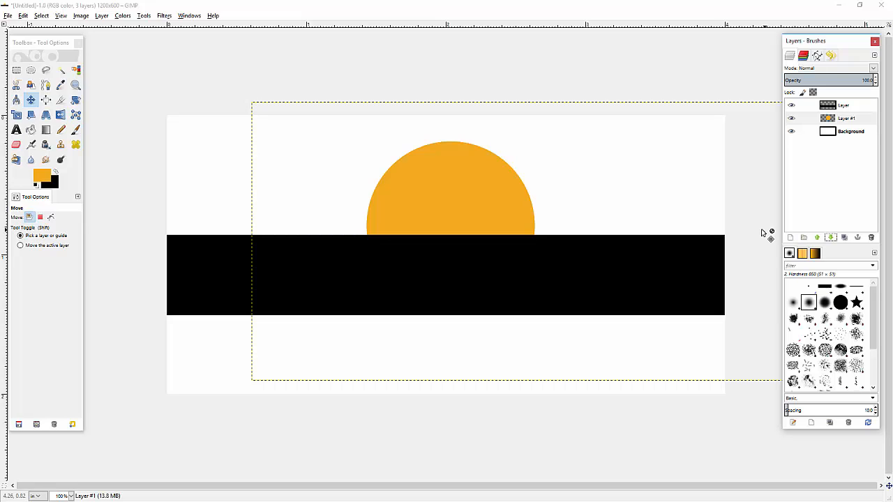
Try different positions for the orange circle and the black band, undoing each move
drag(472, 219, 434, 200)
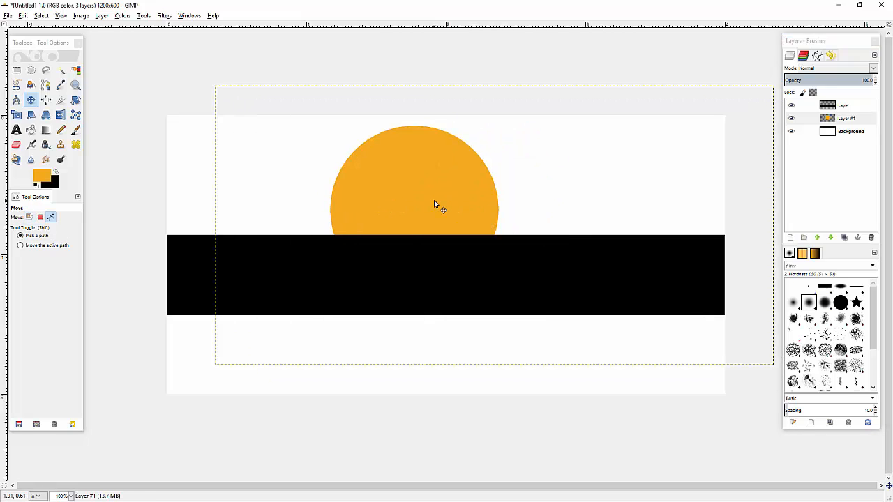
key(ctrl+z)
drag(654, 269, 644, 291)
key(ctrl+z)
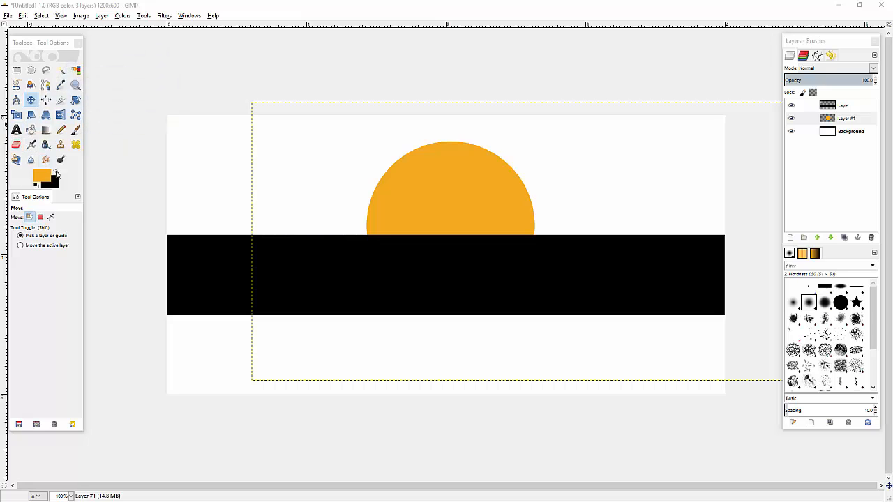
Swap the colors to make black the foreground and add the text "Sunset Soap" near the canvas's upper-left corner
click(56, 173)
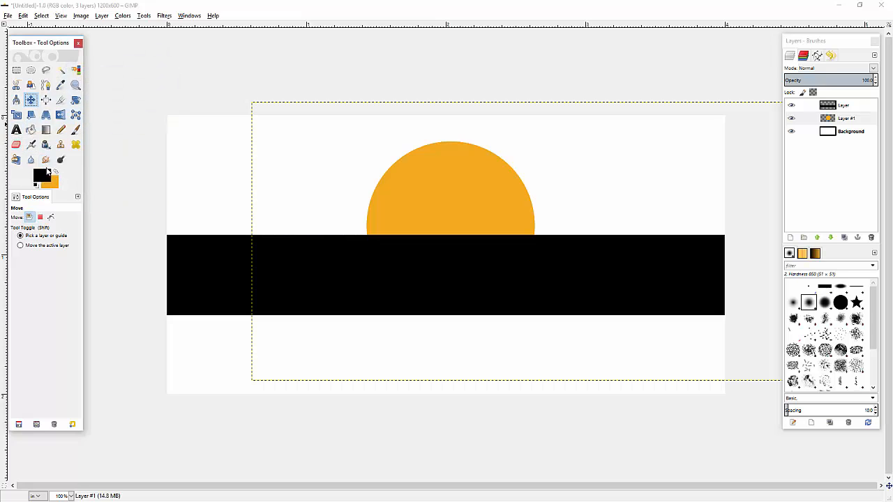
click(16, 131)
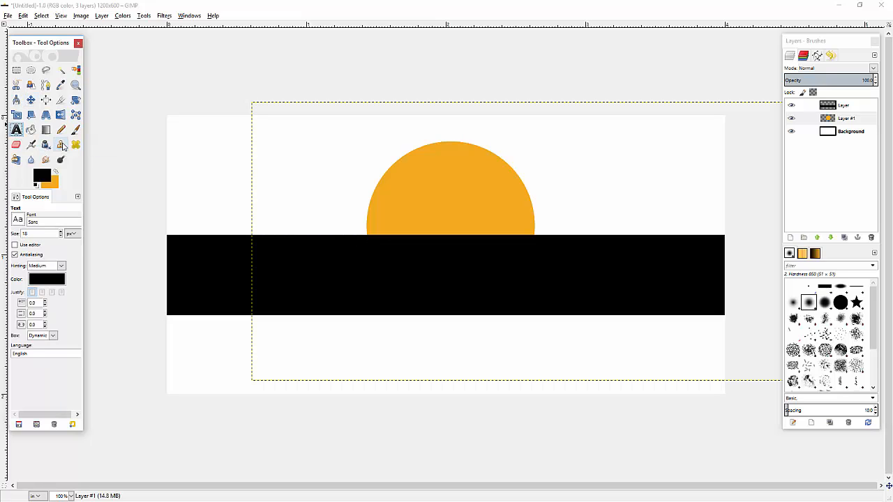
click(183, 134)
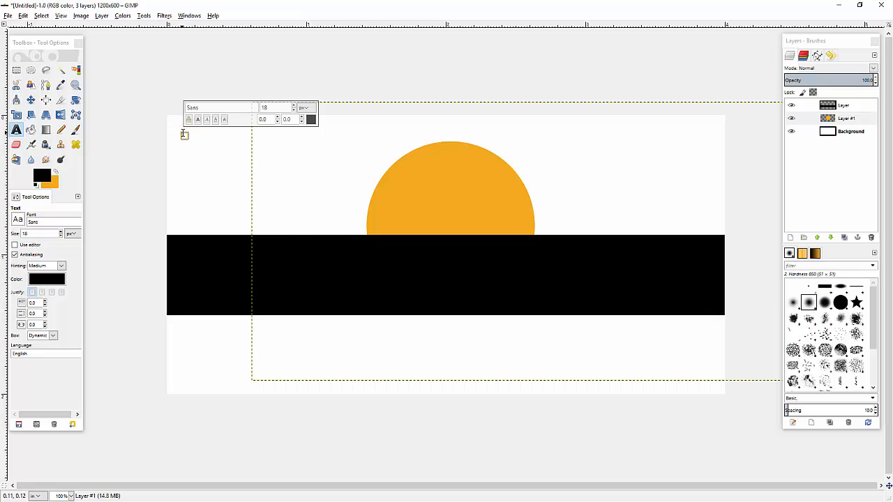
text(Sunset)
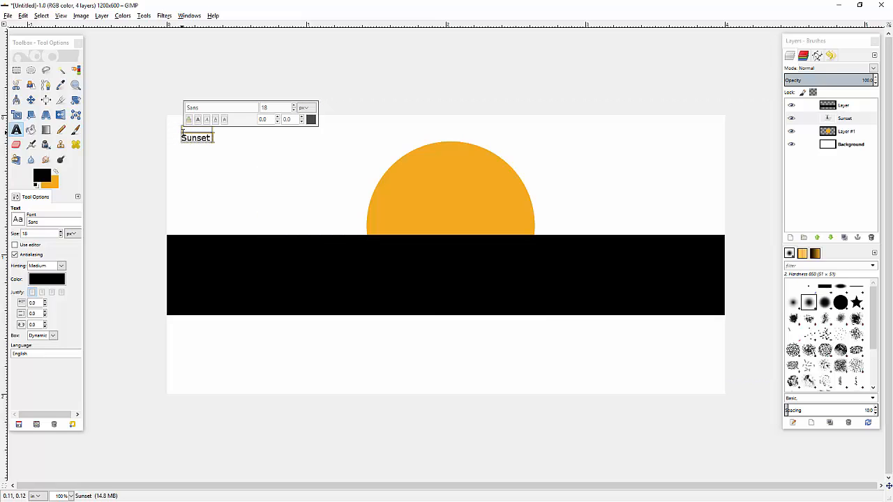
text( Soap)
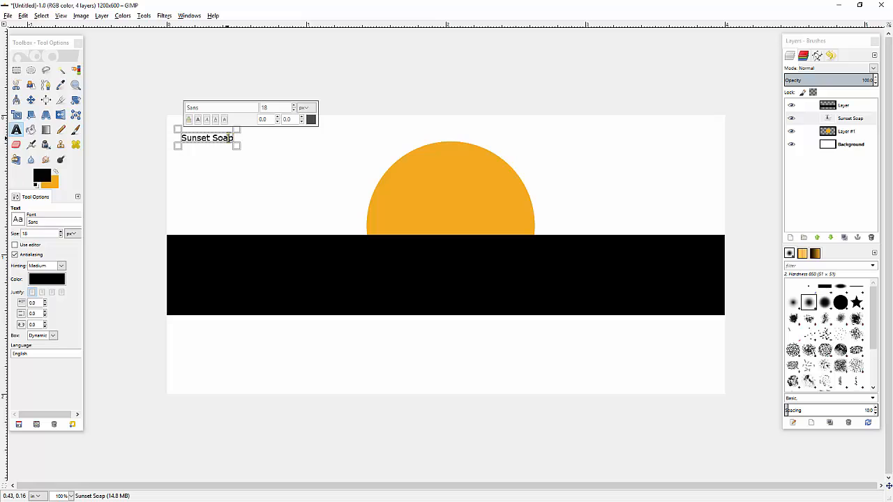
Set the font size of the entire "Sunset Soap" text to 150 px
drag(231, 137, 175, 136)
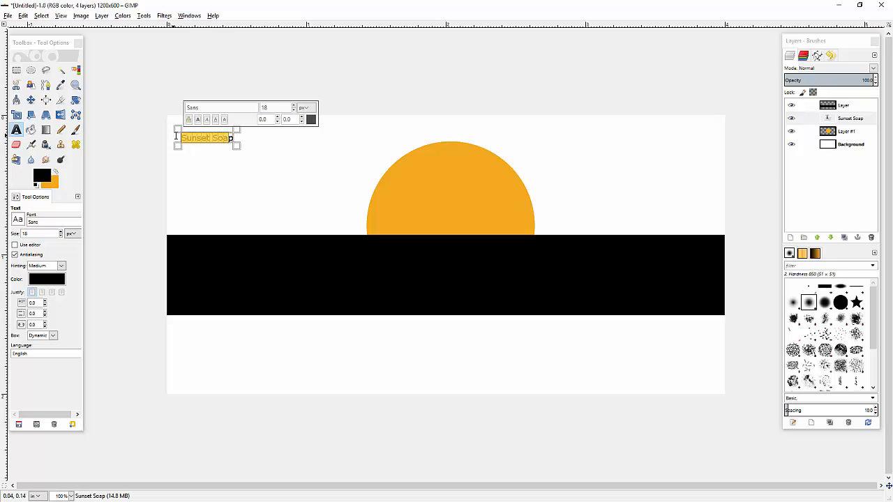
key(ctrl+a)
double_click(259, 110)
key(Return)
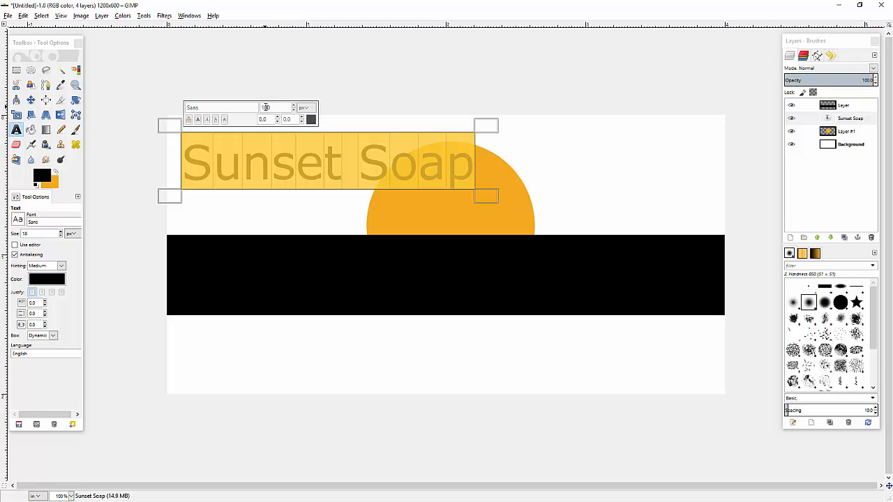
text(150)
key(Return)
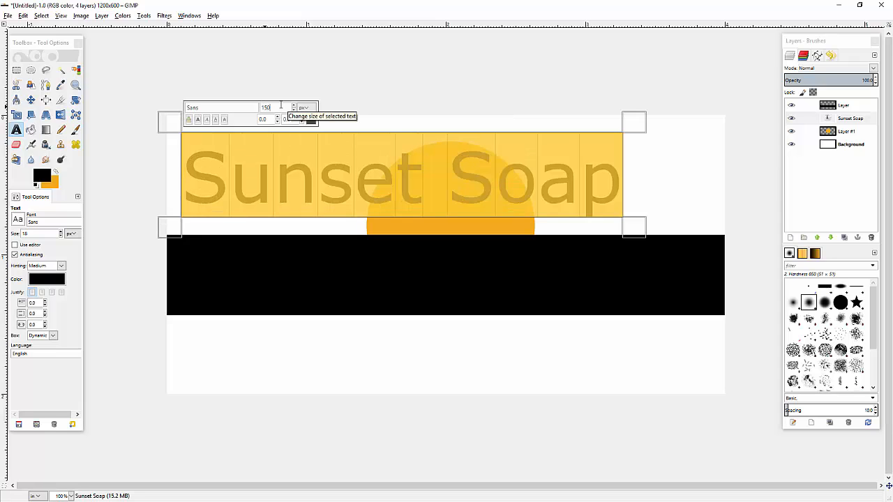
click(323, 148)
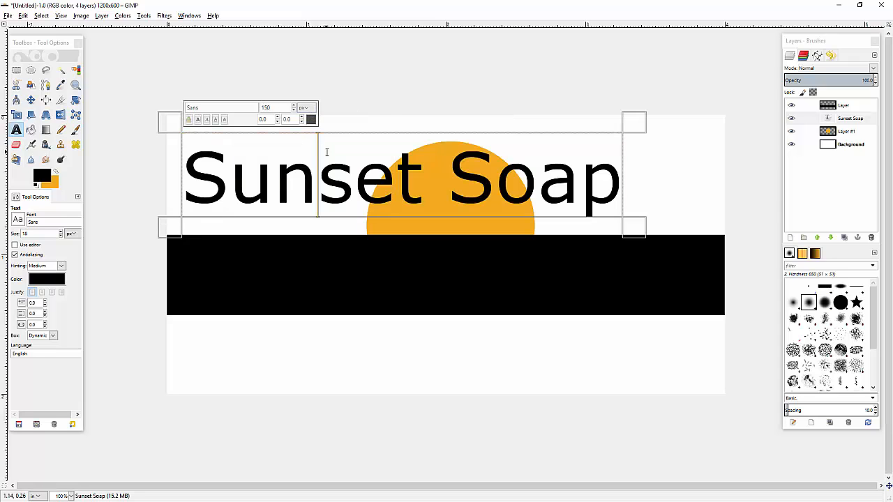
Recolor the entire "Sunset Soap" text to the saved orange, HTML notation f4ab1f
key(ctrl+a)
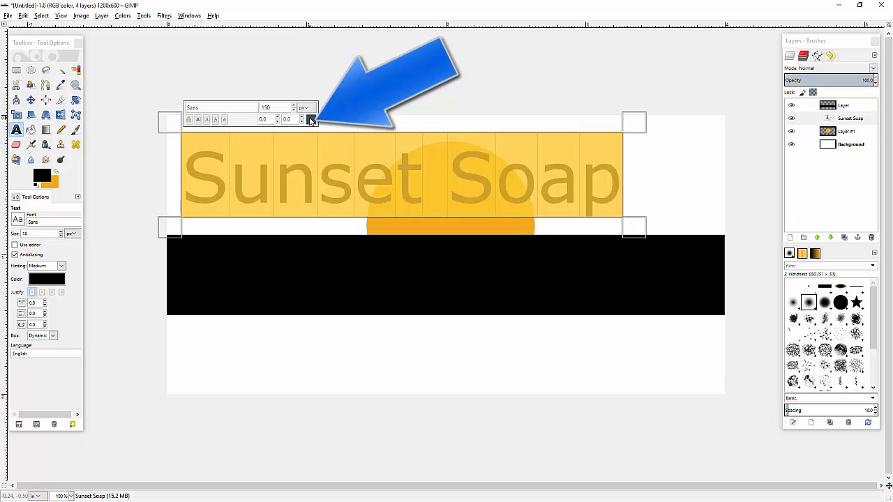
click(311, 120)
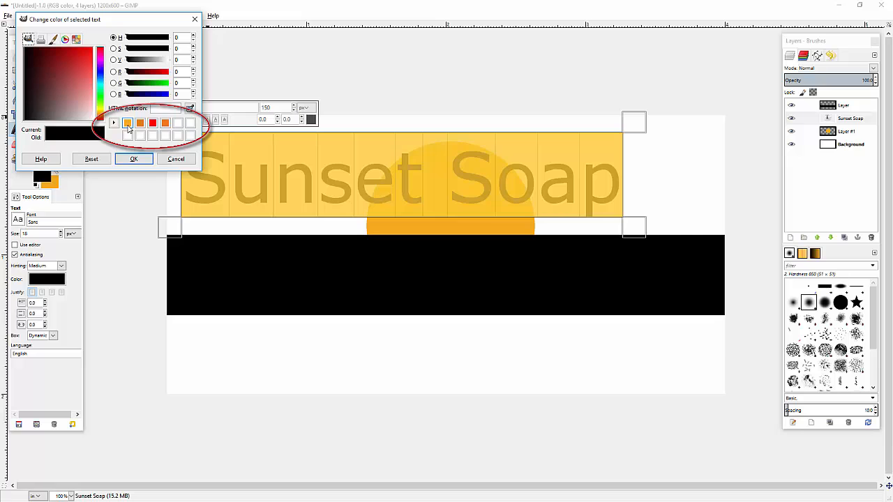
click(128, 126)
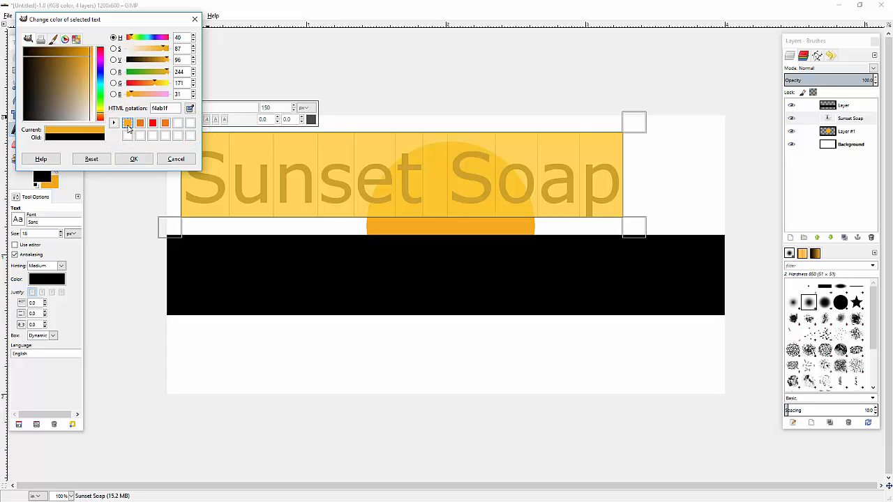
click(134, 158)
click(278, 169)
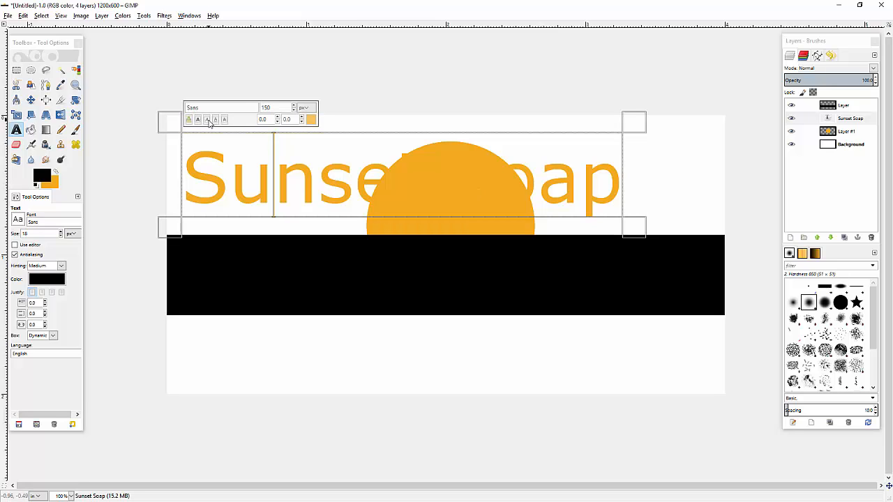
Change the font of the entire "Sunset Soap" text to Savoye LET Thin
click(207, 172)
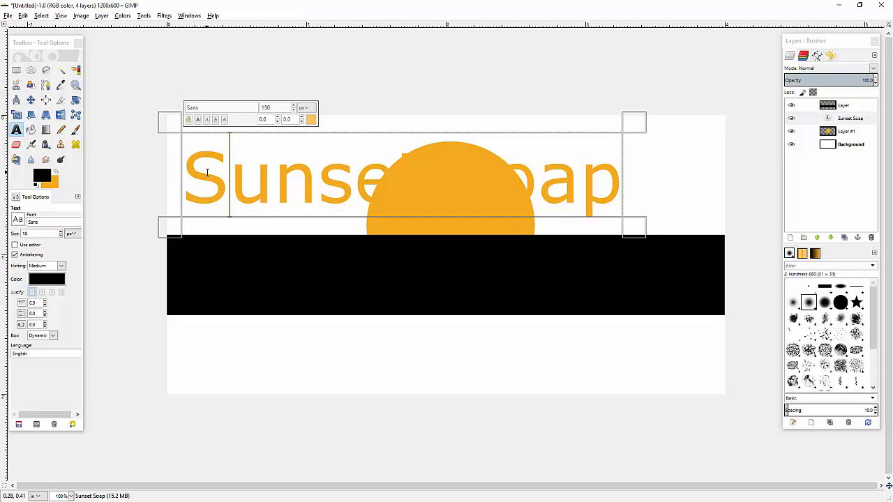
key(ctrl+a)
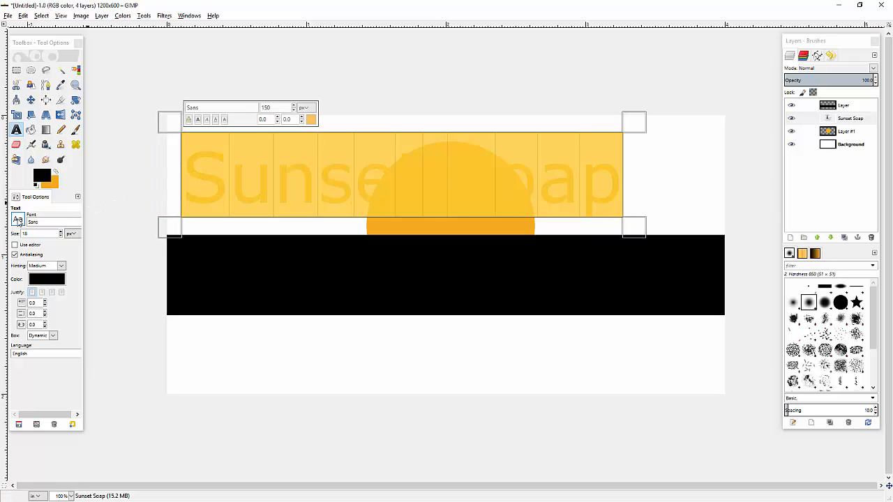
click(18, 221)
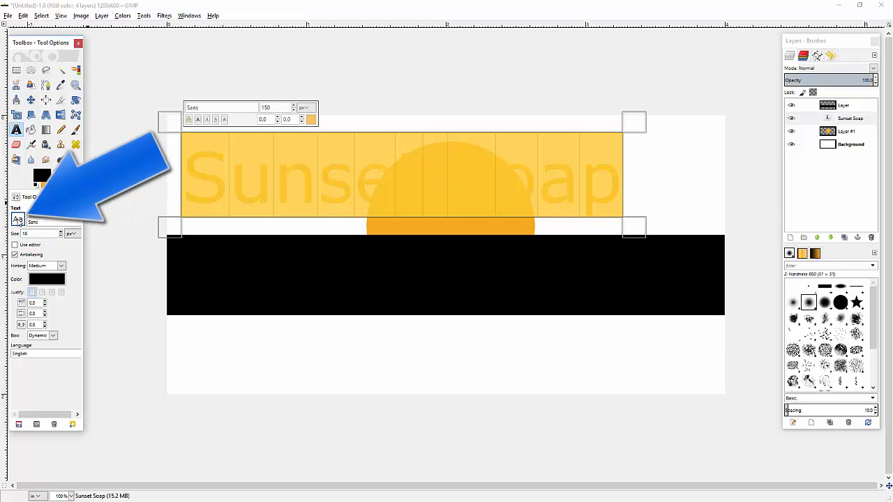
click(19, 222)
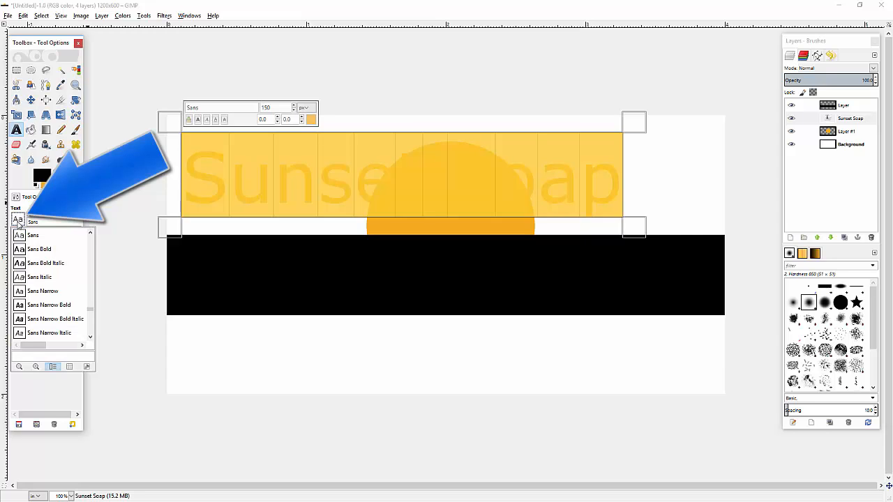
scroll(38, 294, down, 1)
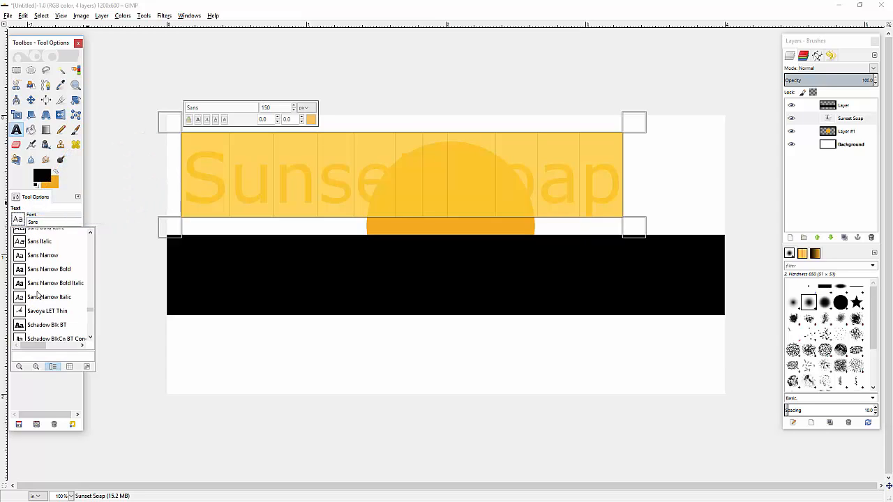
click(36, 311)
click(273, 183)
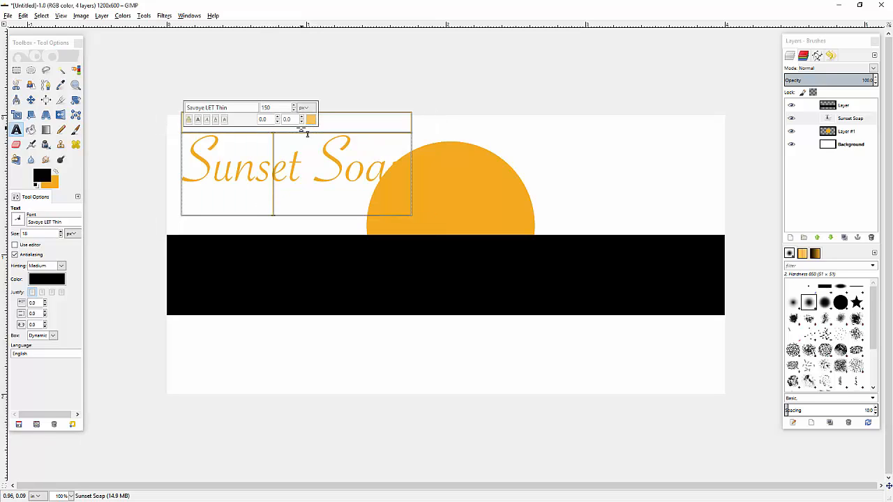
Try the Schneidler Blk BT font on the entire "Sunset Soap" text
key(ctrl+a)
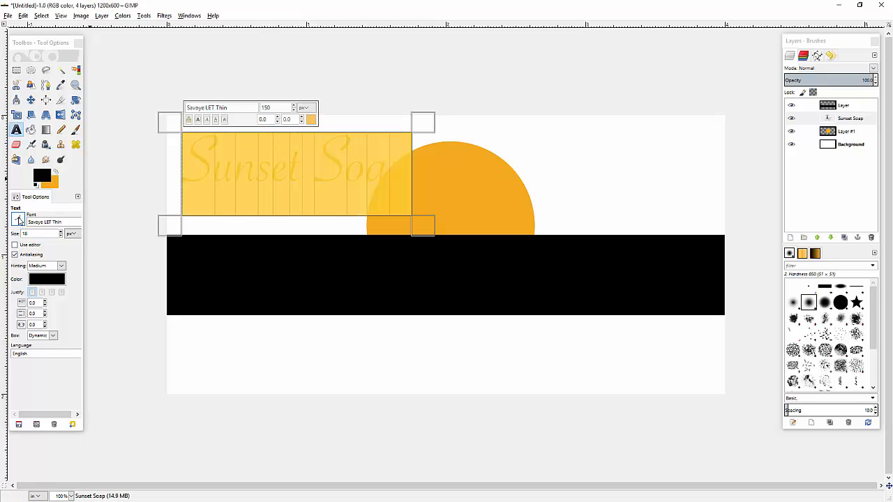
click(19, 218)
scroll(40, 286, down, 2)
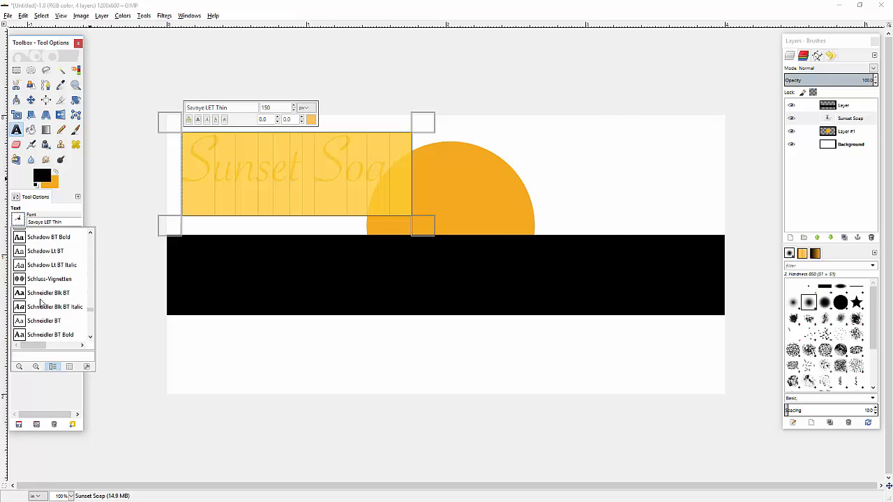
click(42, 293)
click(264, 179)
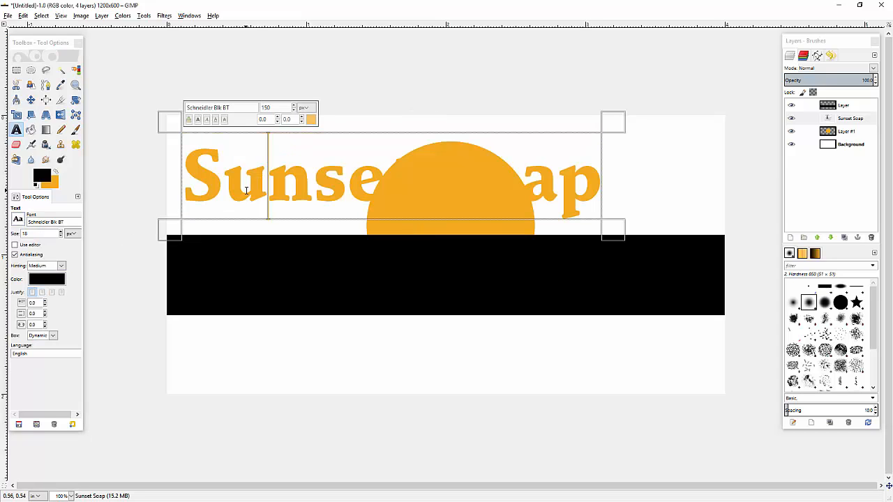
Switch all of the "Sunset Soap" lettering to the Scriba LET font
key(ctrl+a)
click(18, 218)
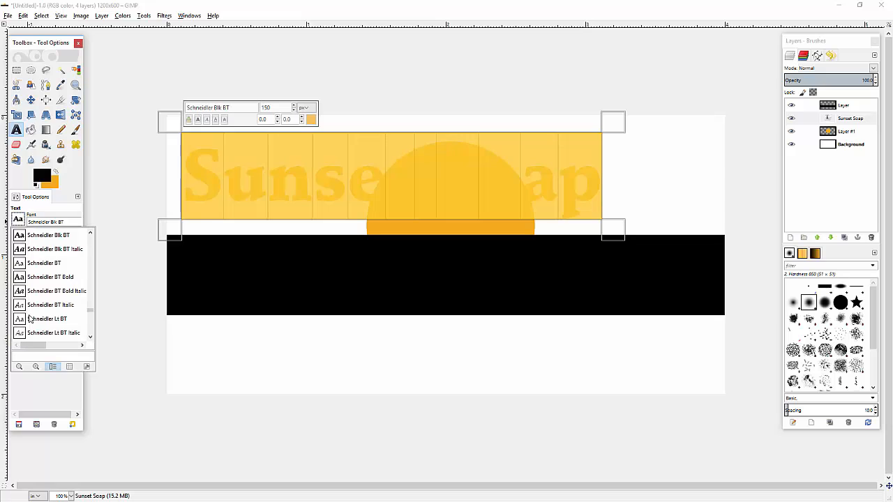
scroll(39, 321, down, 2)
click(38, 319)
click(247, 182)
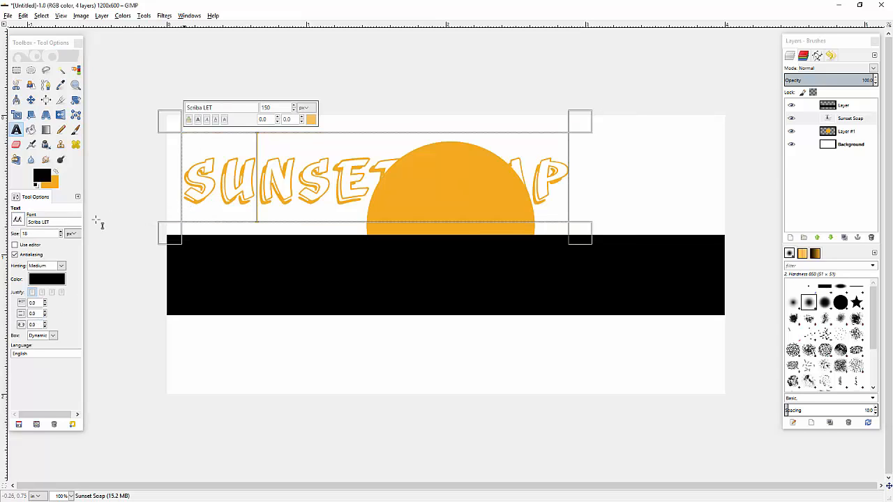
Apply the Seattle Thin font to the whole "Sunset Soap" text
key(ctrl+a)
click(18, 219)
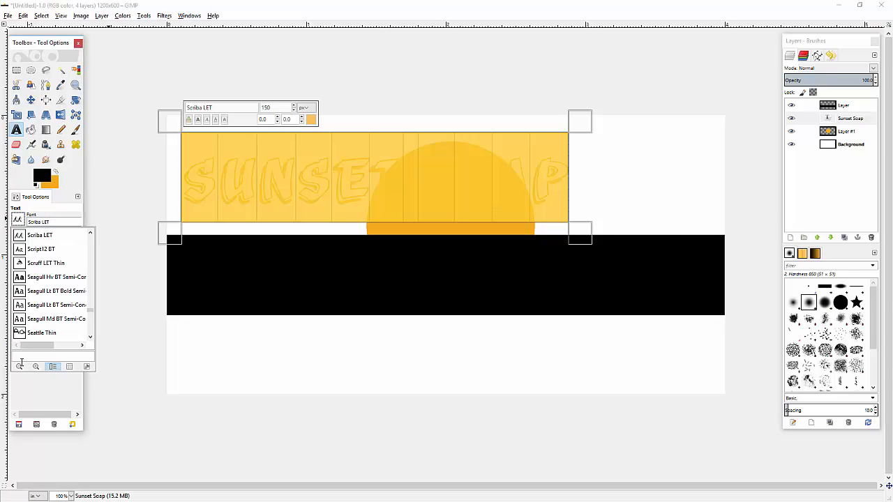
click(32, 335)
click(218, 213)
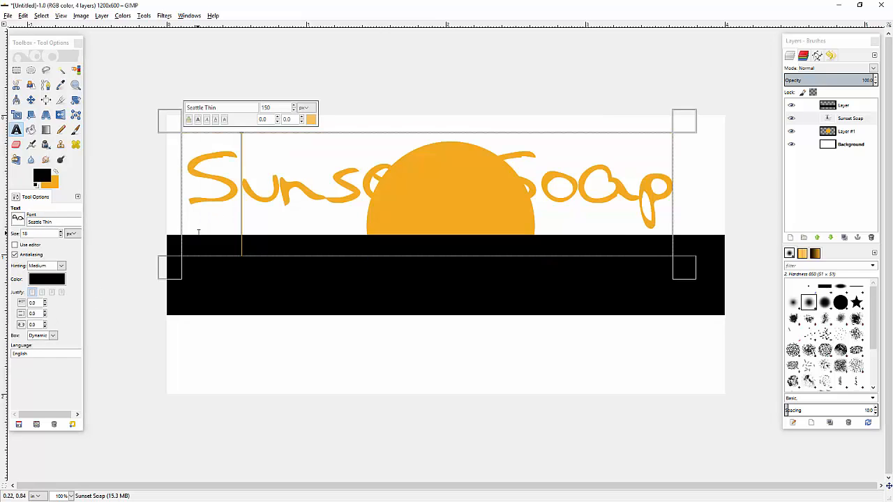
Search the fonts for "She", set the entire "Sunset Soap" text in Shelley-AllegroScript Thin, and finish text editing
key(ctrl+a)
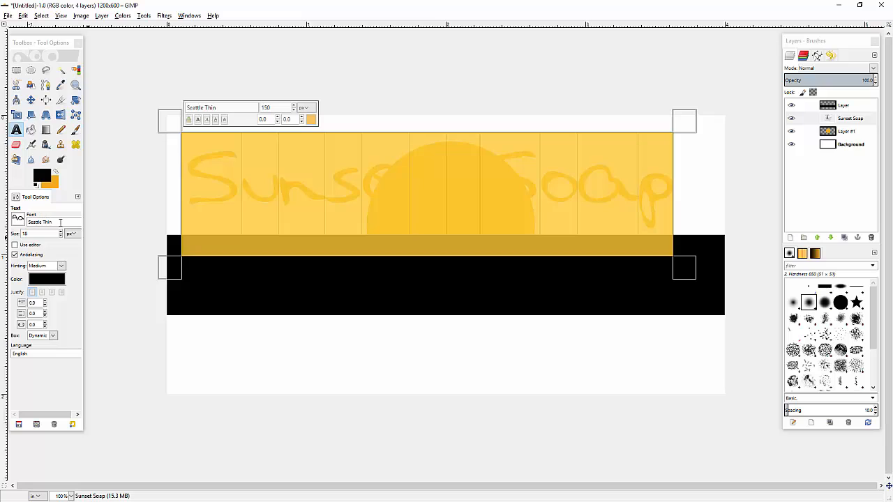
click(55, 222)
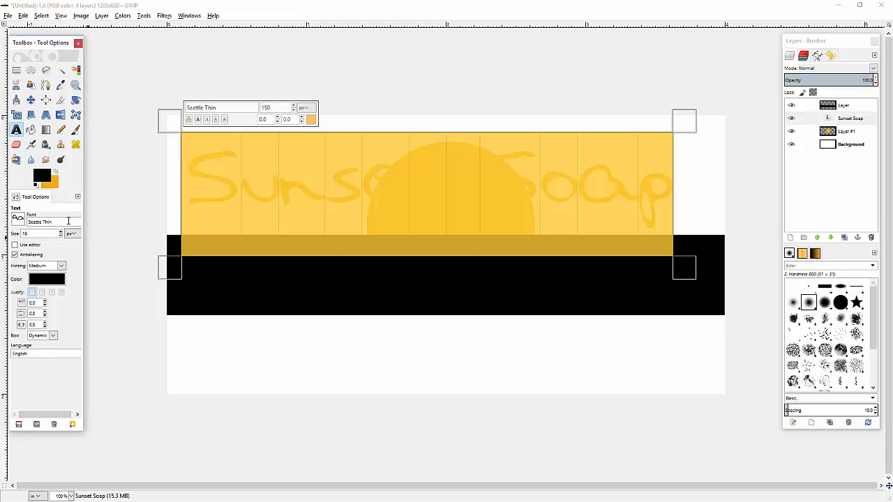
drag(55, 222, 31, 219)
key(BackSpace)
text(he)
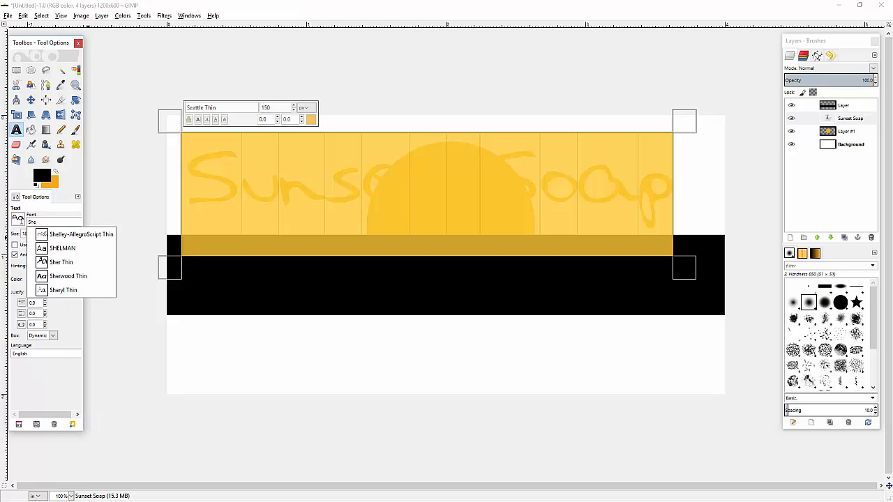
click(70, 235)
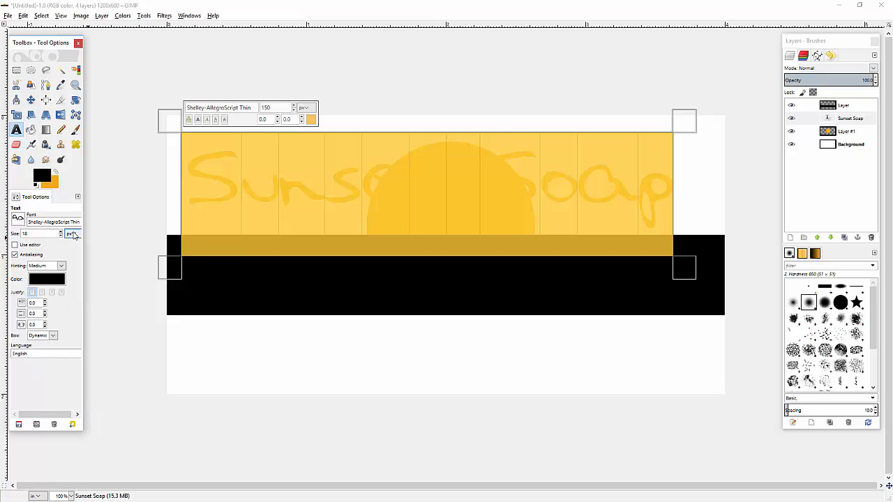
click(311, 171)
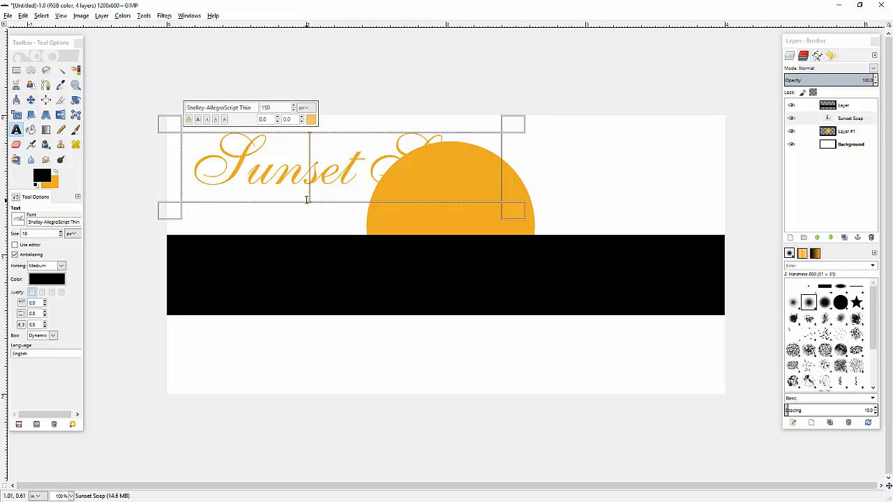
key(Escape)
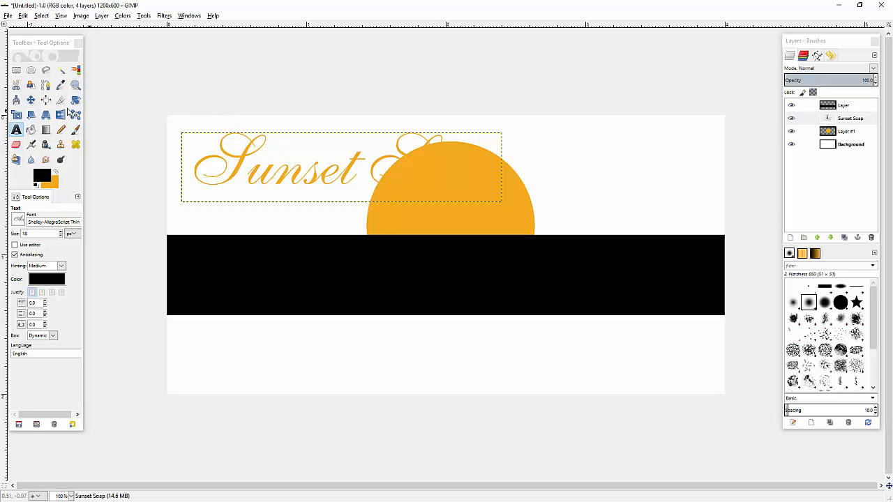
Move the black band off the canvas, then revert to the last text edit through the undo history
click(31, 100)
drag(254, 232, 394, 500)
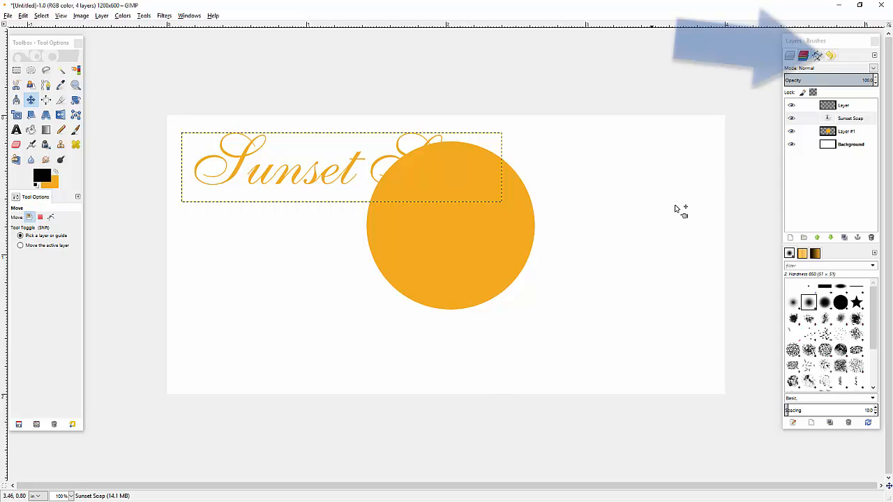
click(829, 56)
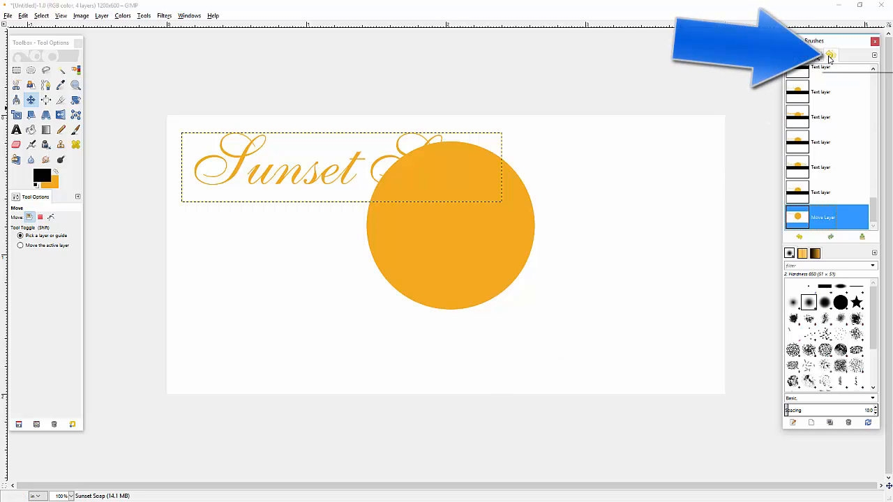
click(826, 199)
Step back through the earlier font versions in the undo history and return to the Shelley-AllegroScript Thin state
click(823, 168)
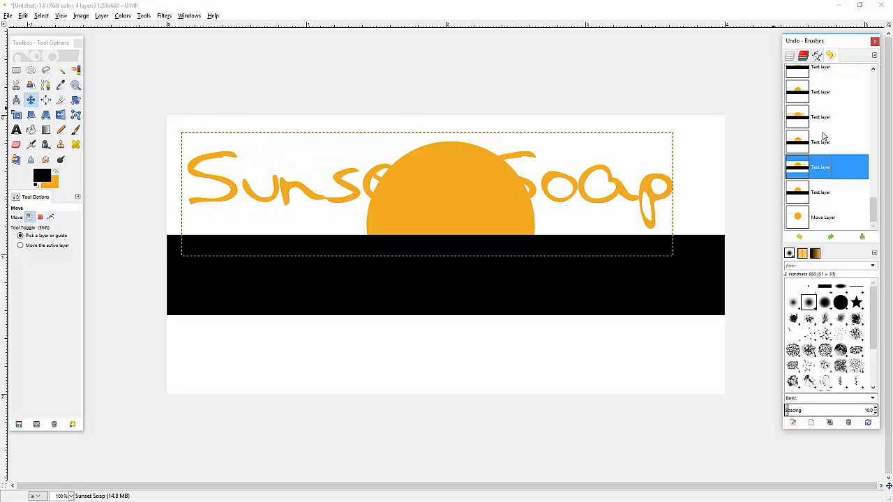
click(821, 139)
click(821, 119)
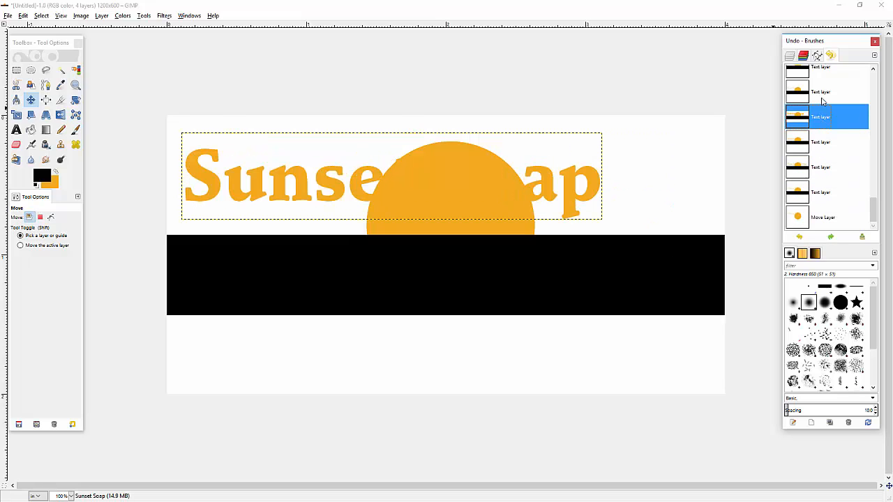
click(822, 100)
click(821, 117)
click(821, 152)
click(822, 176)
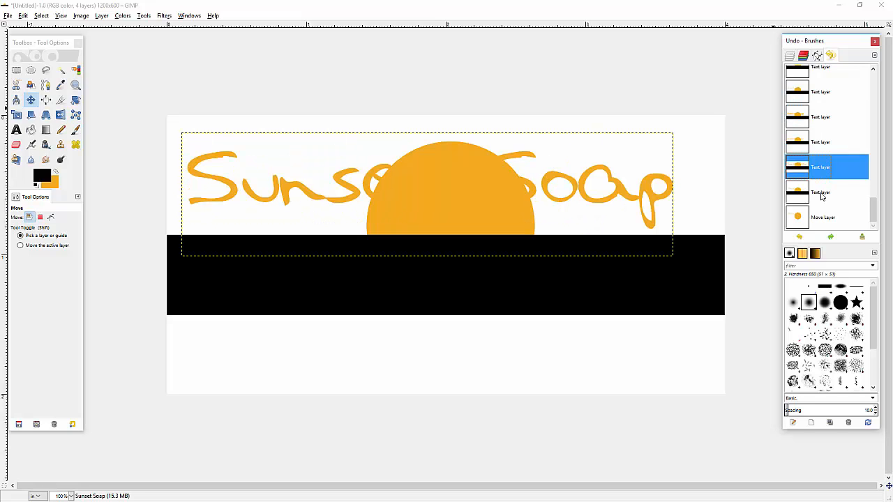
click(822, 195)
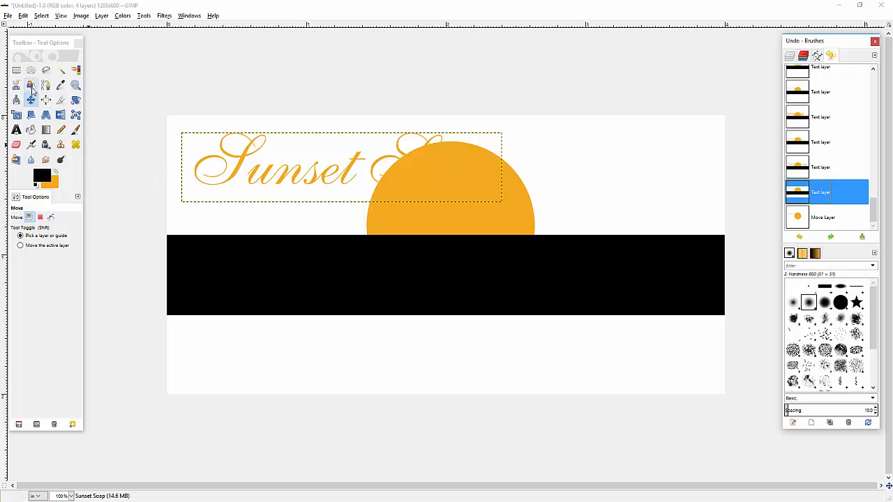
Draw a rectangular selection of about 200 x 165 px beside the sun, then revert it through the undo history
click(16, 70)
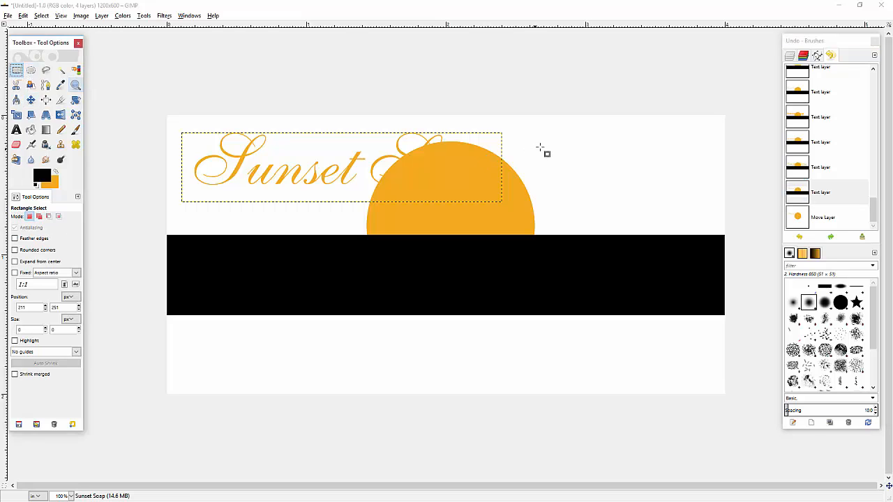
drag(540, 148, 634, 223)
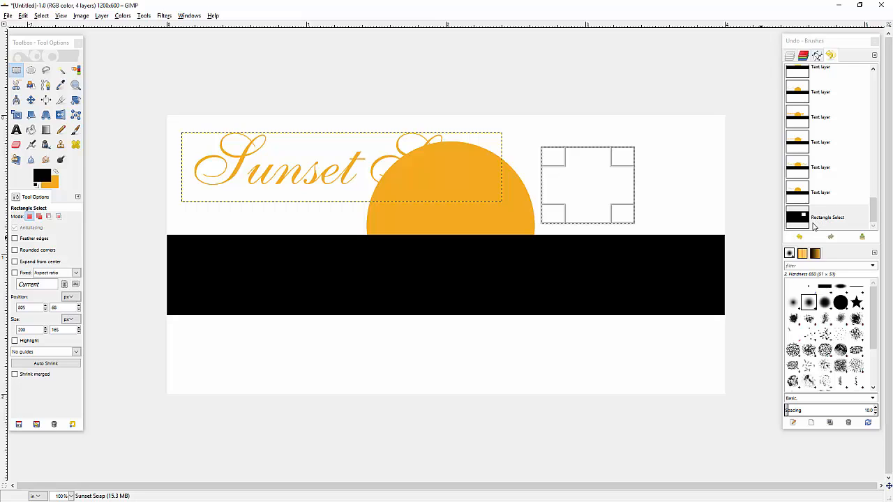
click(823, 194)
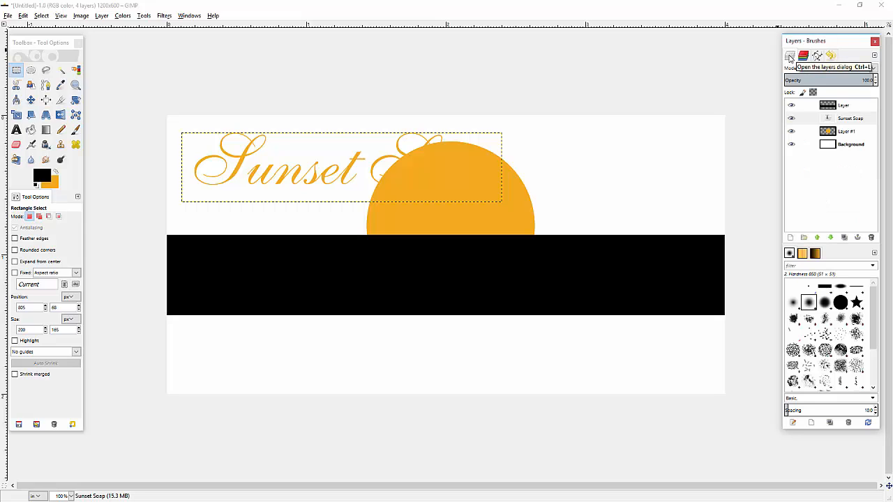
Raise the "Sunset Soap" layer above the black band's layer and position the text centered on the band
click(790, 57)
click(30, 99)
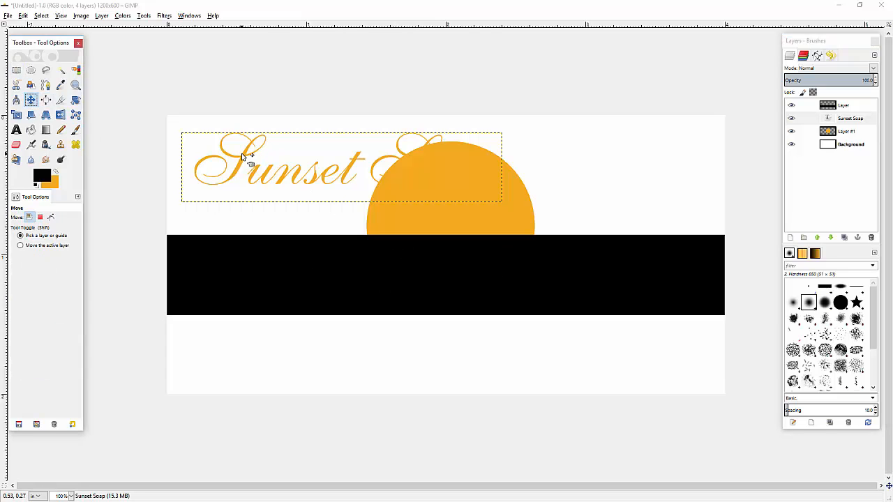
drag(255, 175, 327, 260)
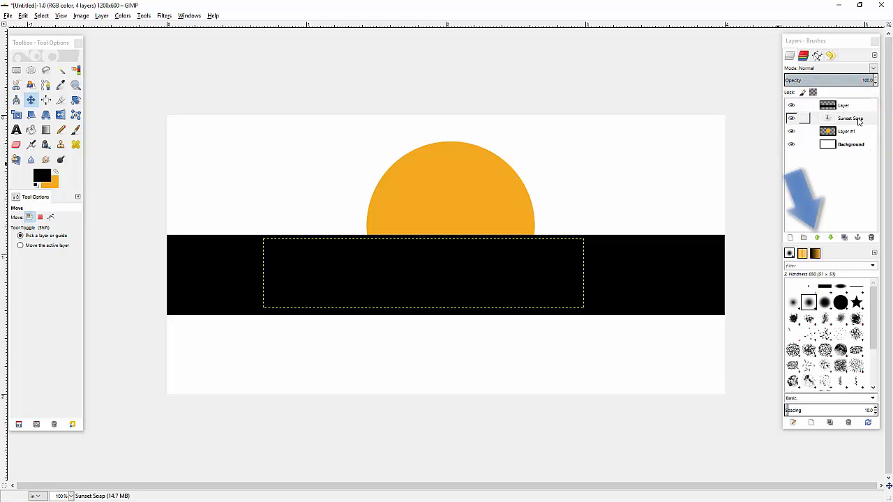
click(858, 119)
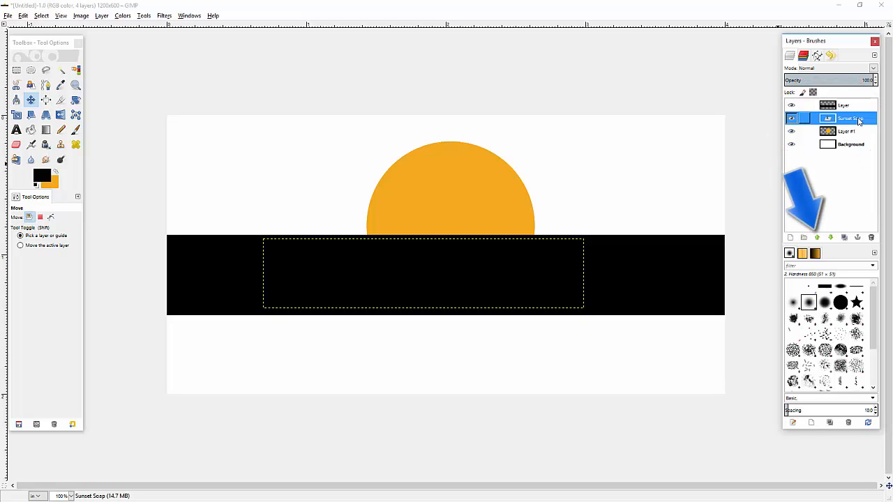
click(817, 238)
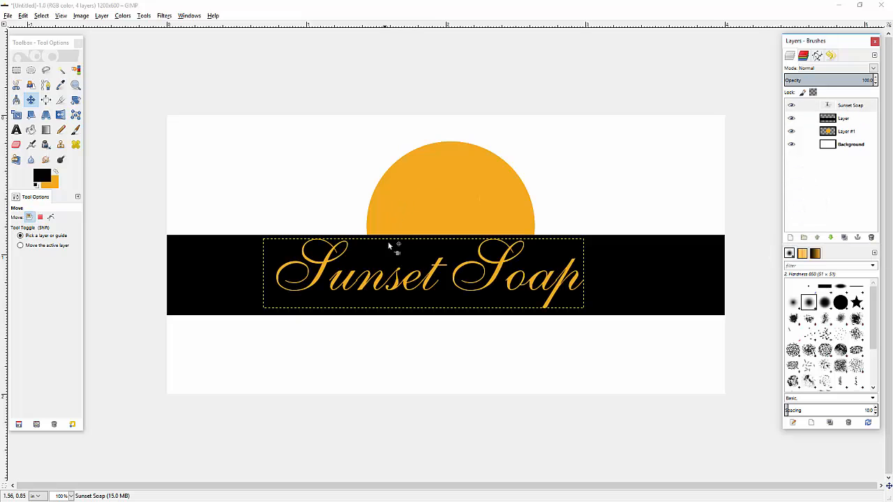
drag(431, 277, 450, 281)
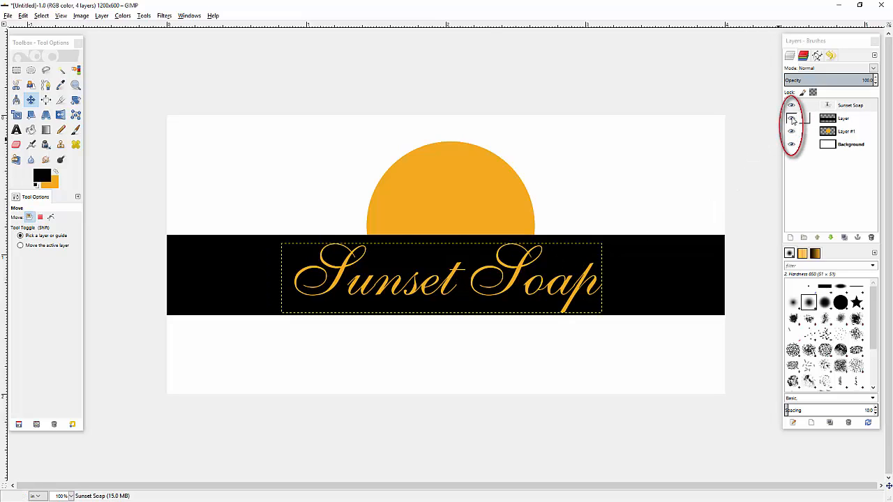
Hide and show the "Sunset Soap" layer and the black band layer in turn to check what each contains
click(792, 106)
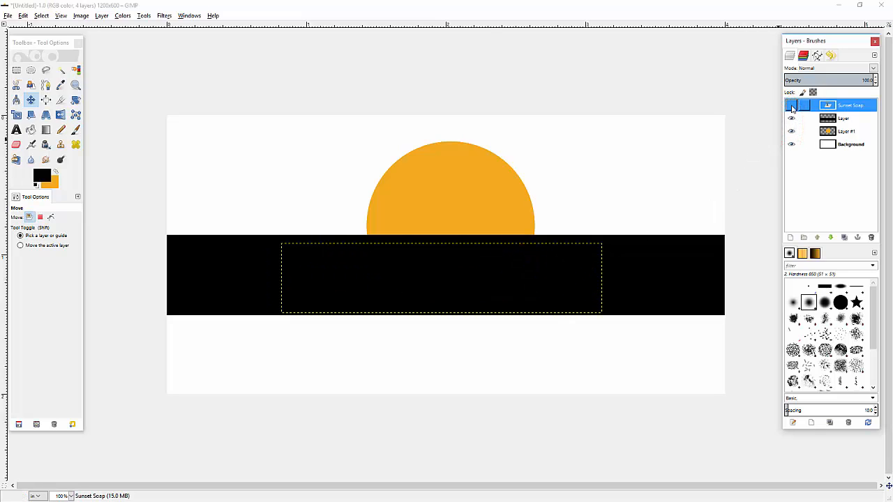
click(791, 105)
click(791, 119)
click(791, 118)
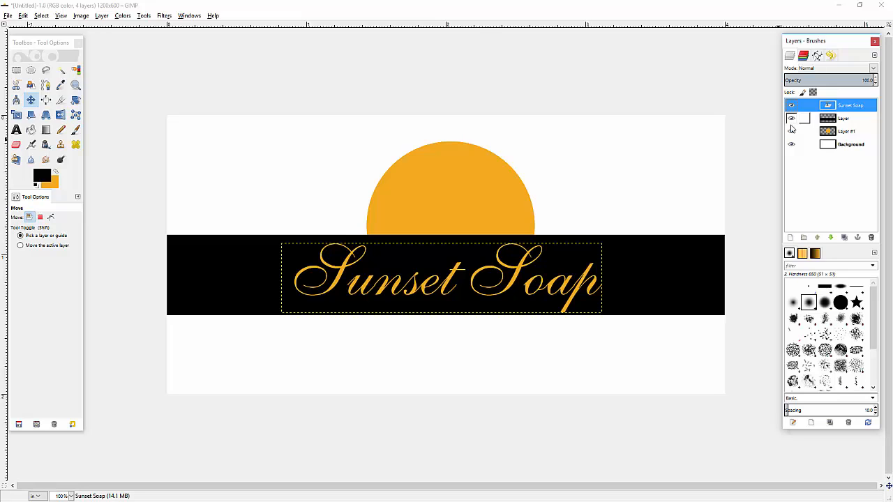
Hide and show the orange sun's layer to check its contents, and shift the layers and brushes window slightly aside
click(791, 131)
click(791, 131)
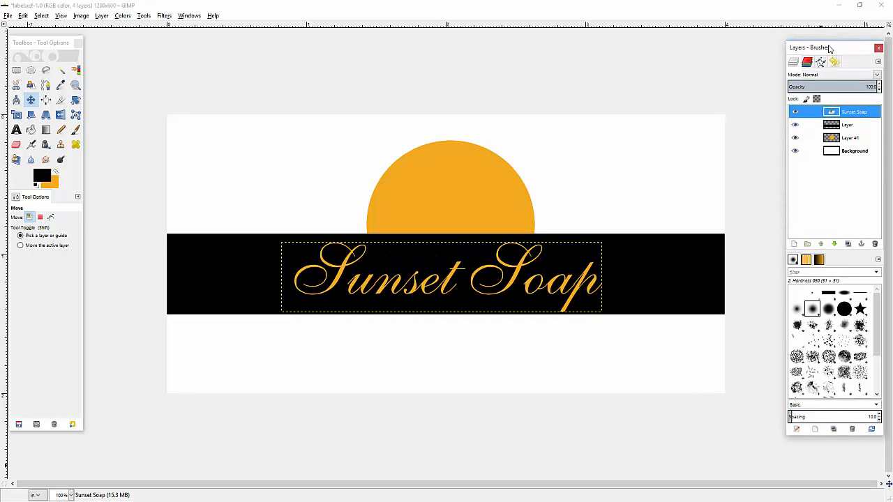
mouse_move(826, 42)
mouse_down()
mouse_move(830, 58)
mouse_move(833, 48)
mouse_up()
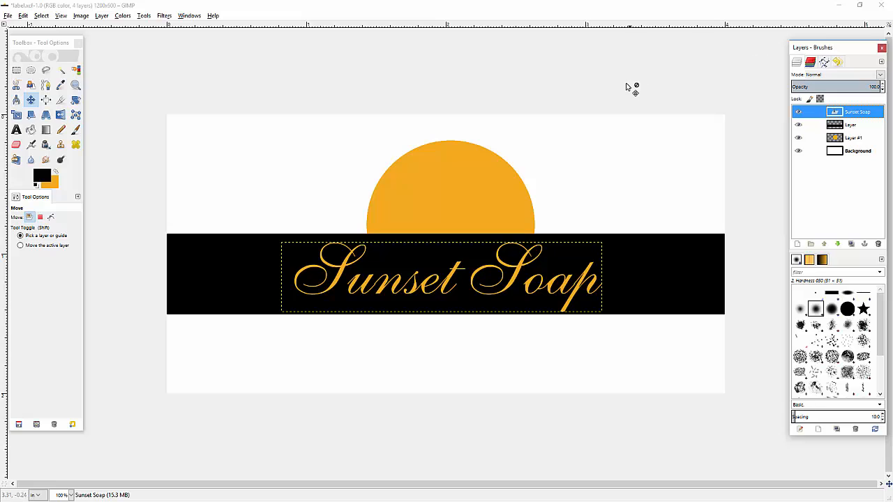
Save the image as label.xcf in the Label Tutorial folder on the desktop
click(11, 15)
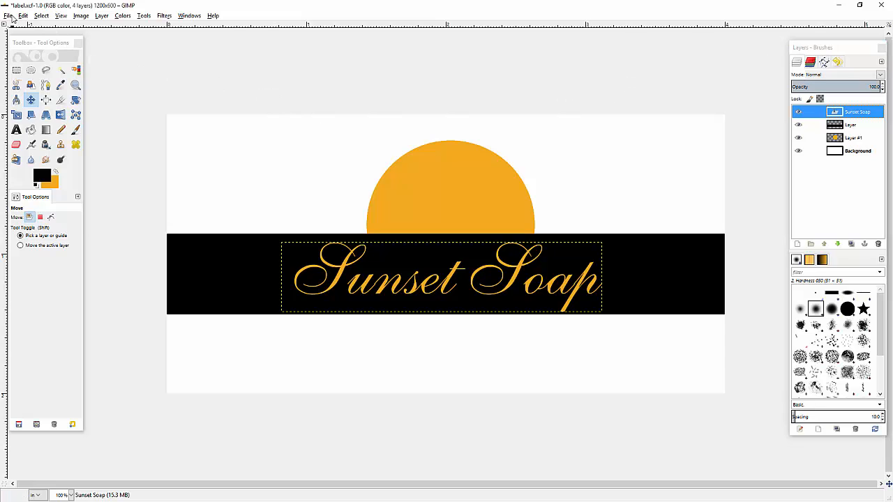
click(11, 16)
click(28, 100)
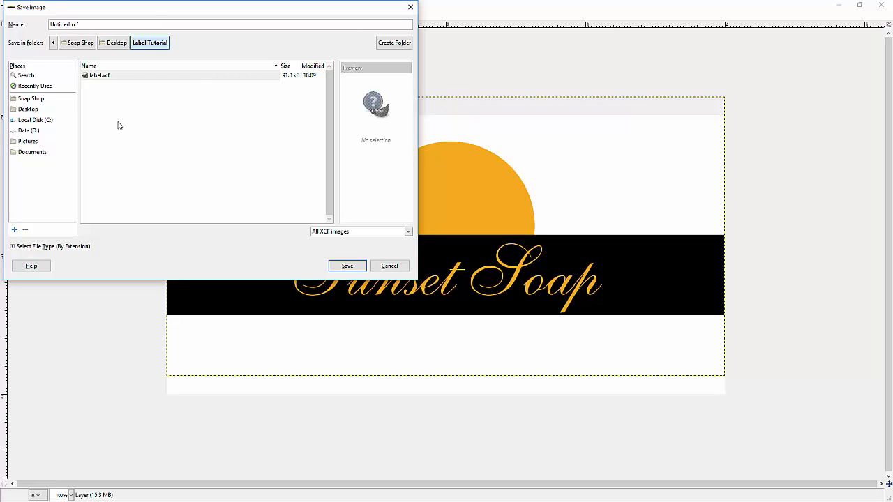
double_click(71, 24)
text(La)
key(BackSpace)
key(BackSpace)
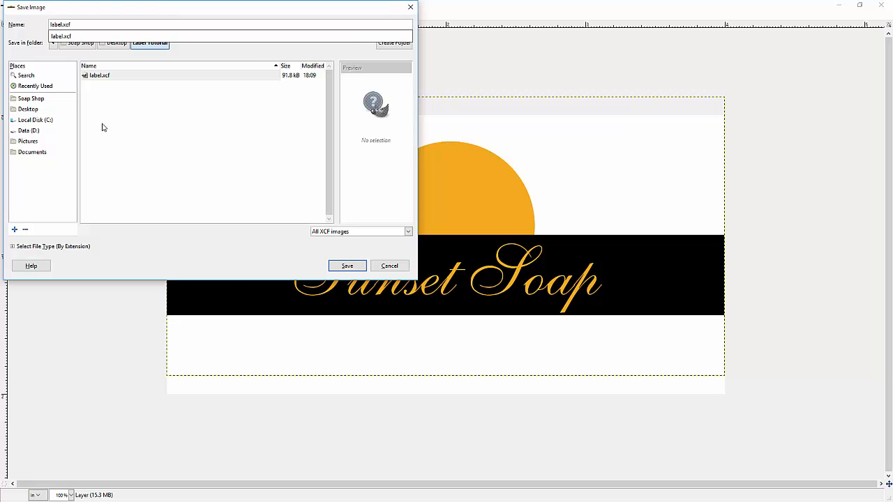
click(355, 267)
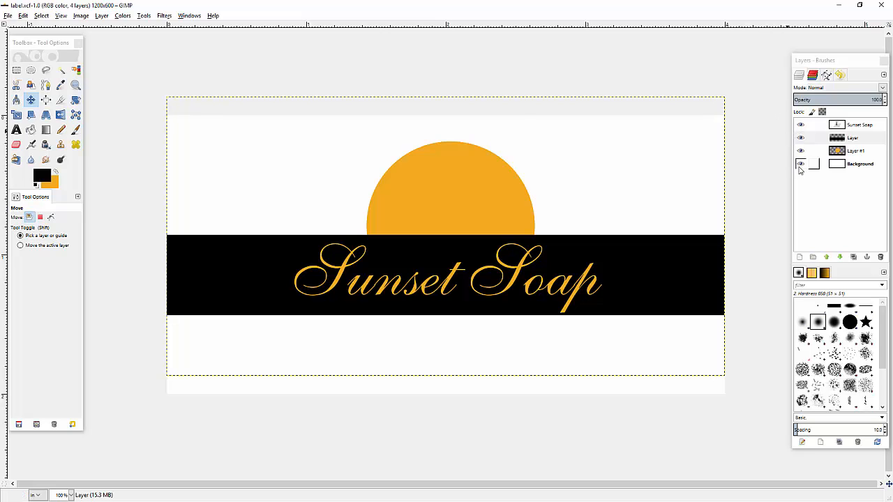
Hide and show the background, sun and black band layers in turn to check that each is still separate
click(801, 163)
click(800, 163)
click(800, 151)
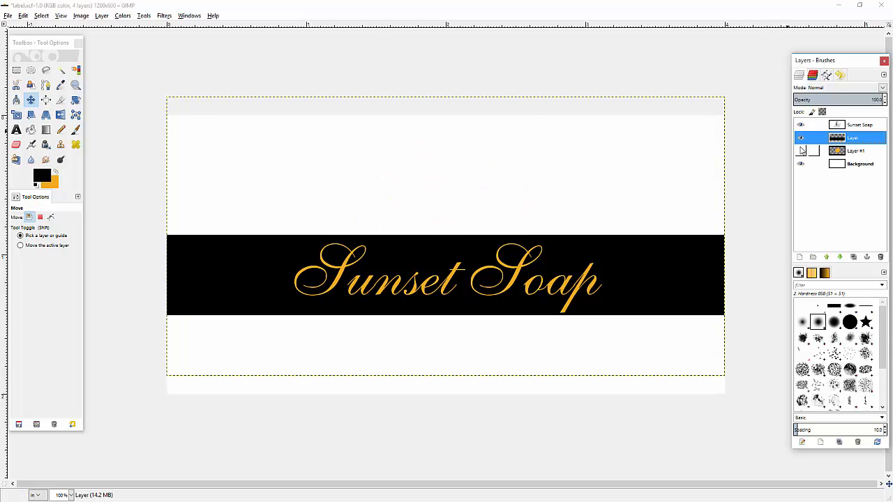
click(801, 150)
click(800, 137)
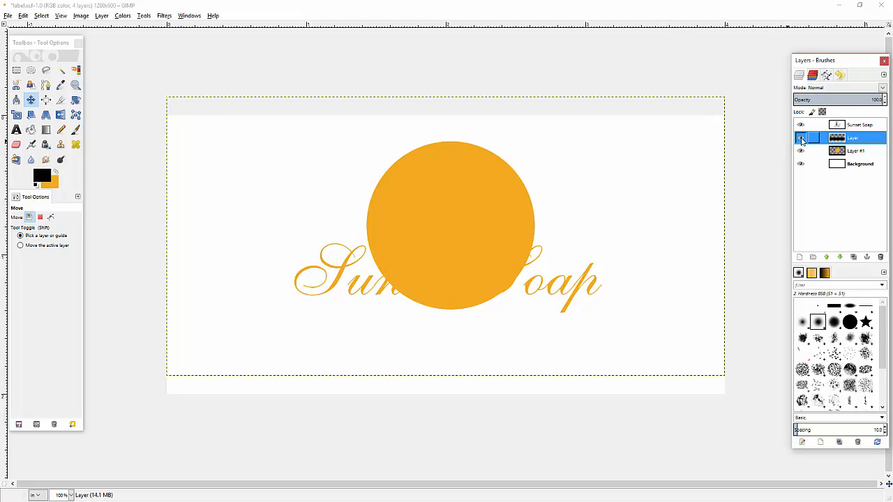
click(800, 138)
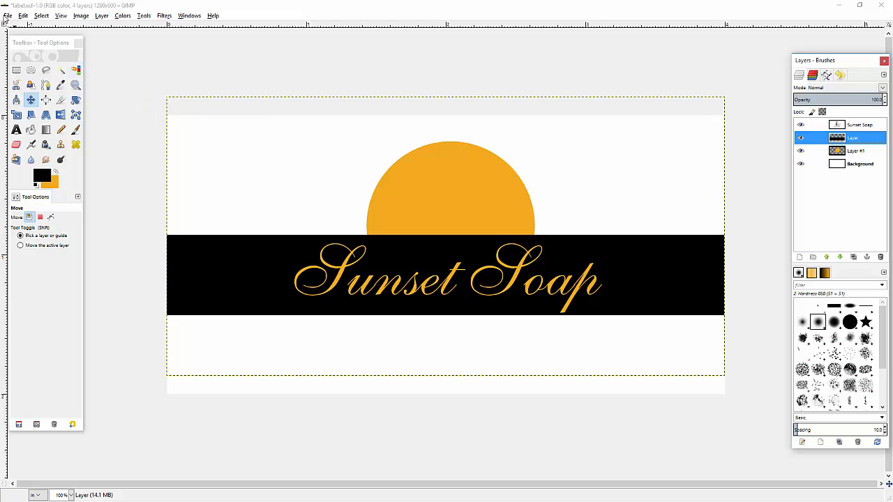
Start exporting the label to the Label Tutorial folder as label.jpg with the JPEG image file type
click(6, 16)
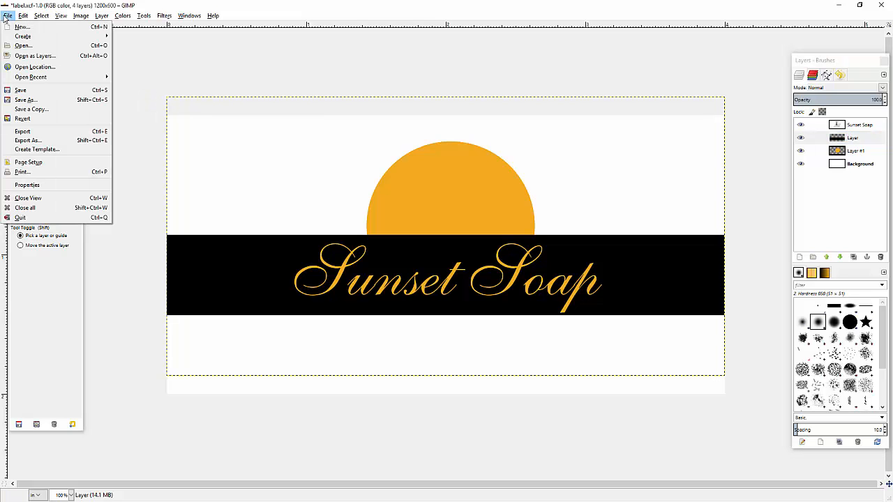
click(37, 133)
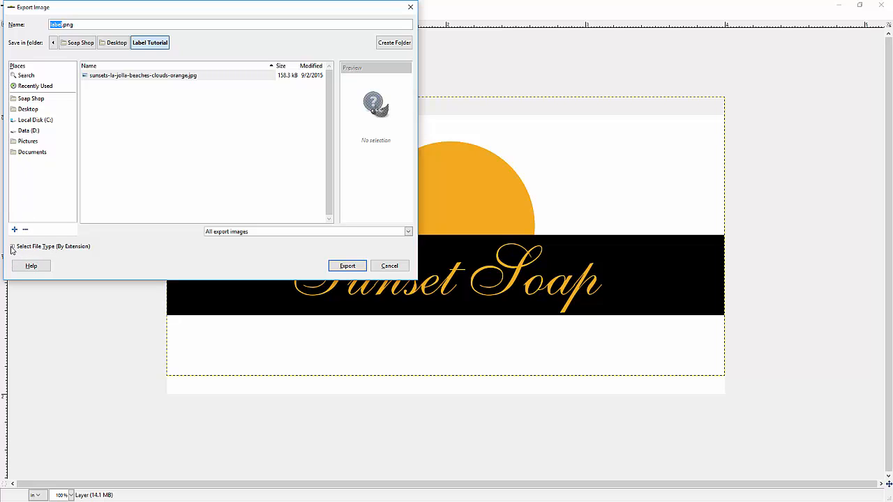
click(12, 247)
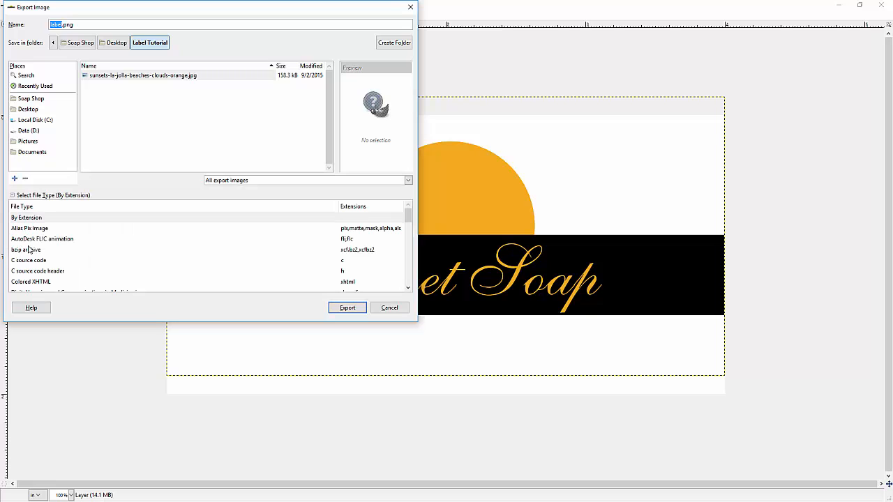
scroll(33, 253, down, 2)
scroll(33, 253, down, 5)
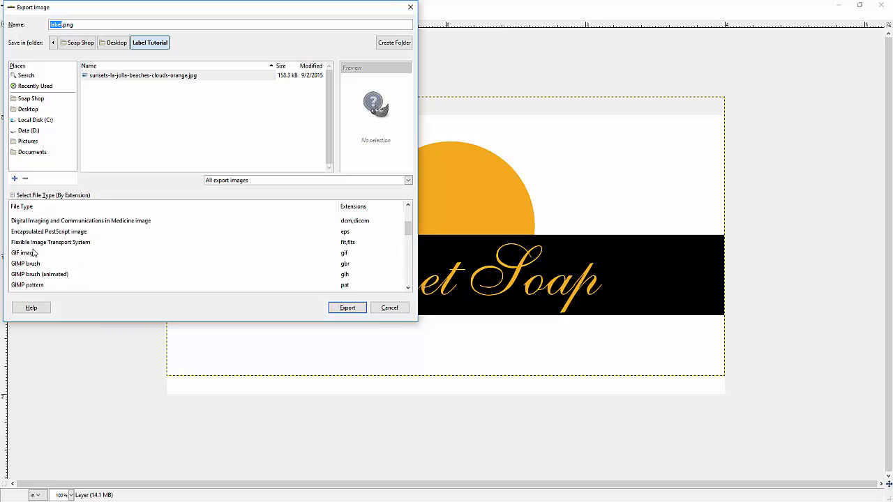
scroll(32, 253, down, 1)
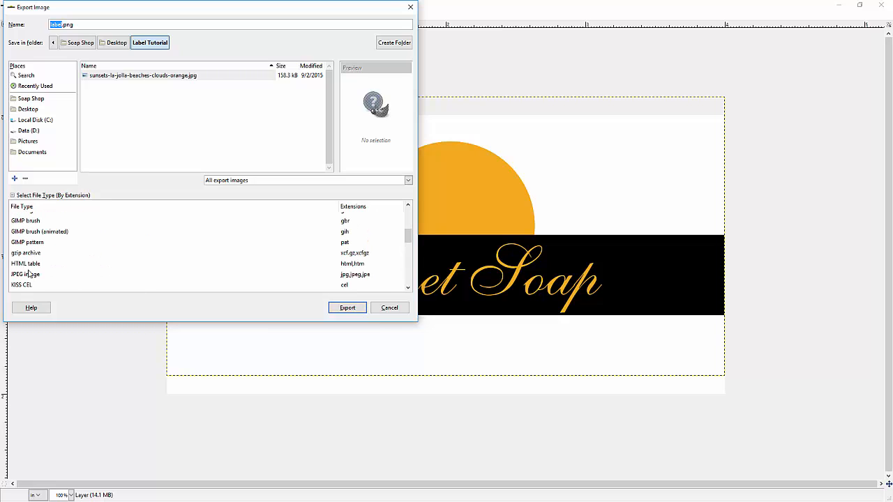
click(26, 275)
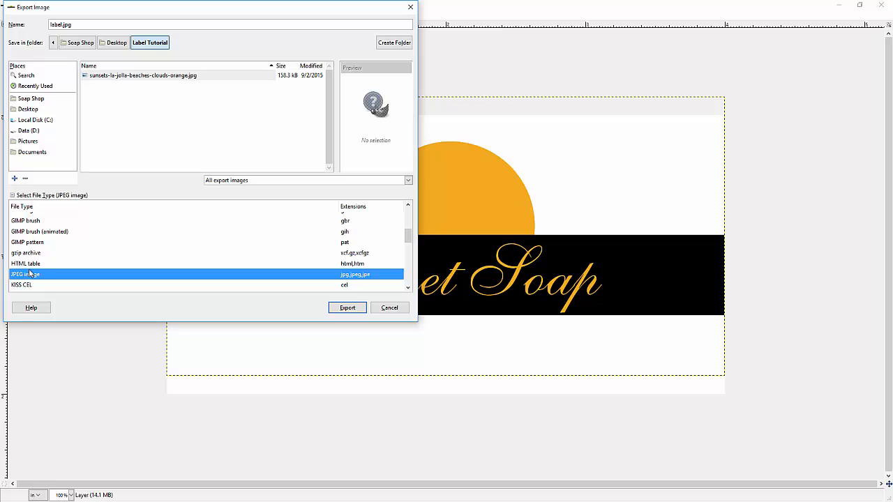
click(74, 29)
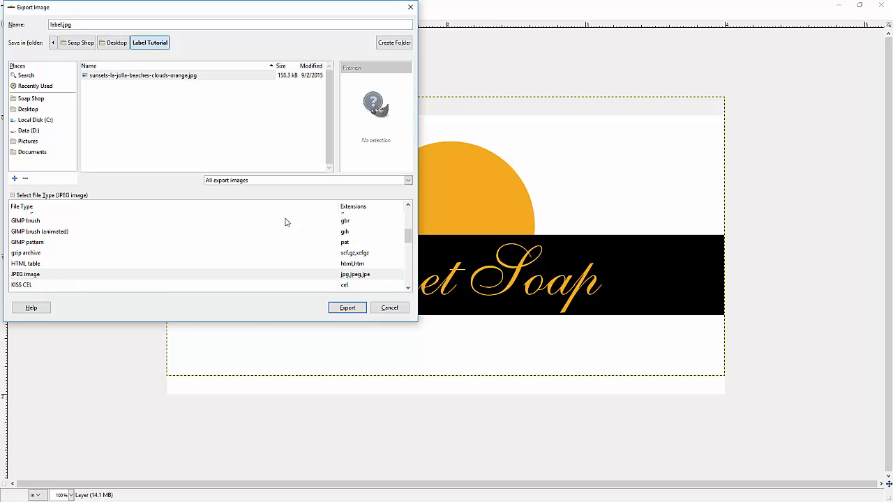
click(340, 309)
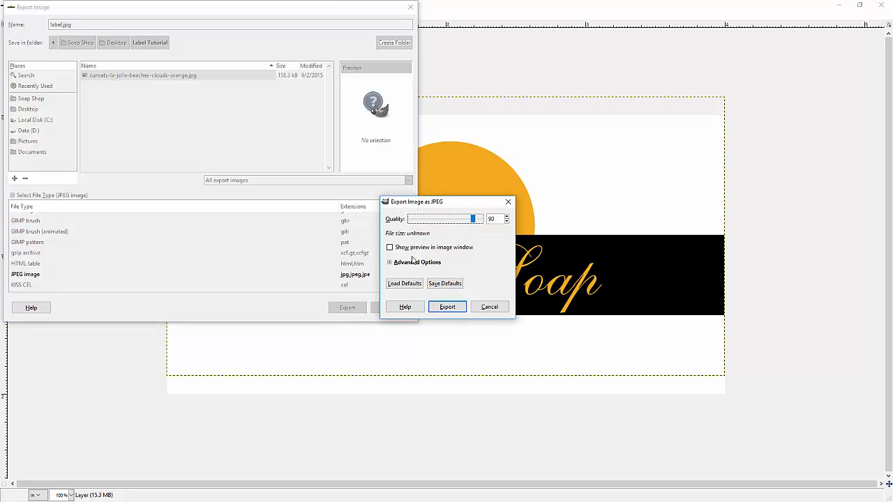
Look over the advanced JPEG options, raise the quality to the maximum and complete the export
click(390, 262)
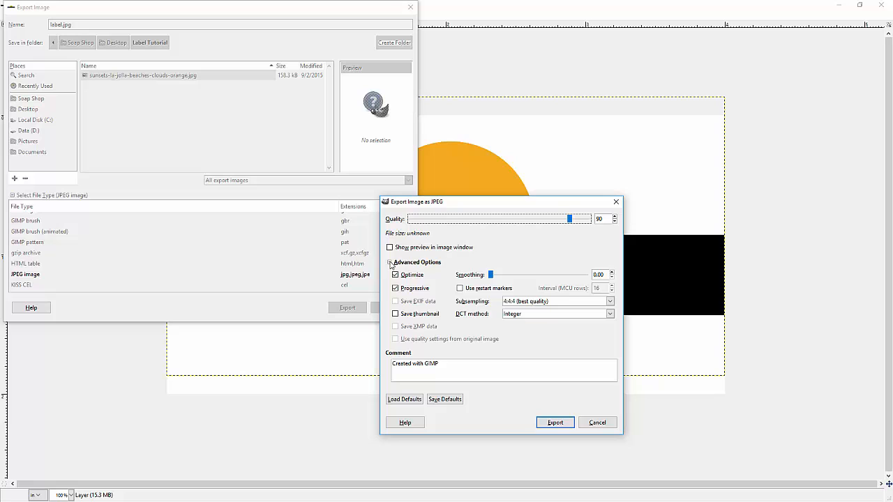
click(390, 262)
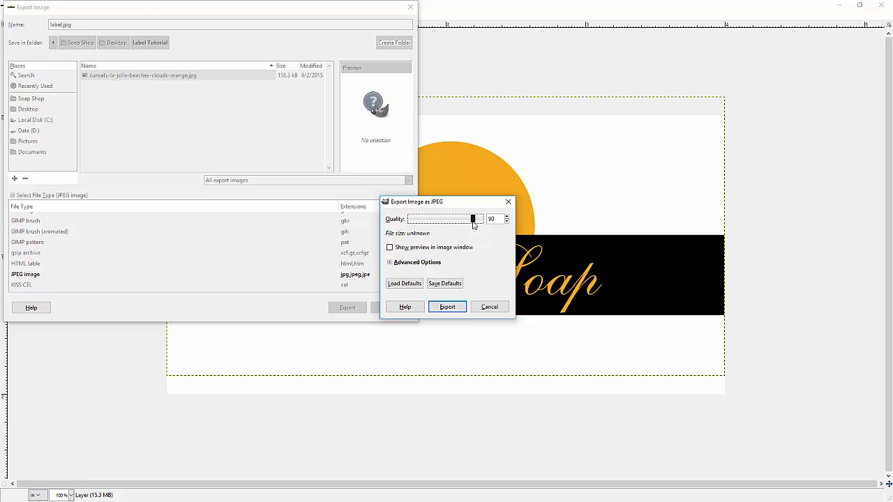
drag(475, 221, 485, 222)
click(450, 307)
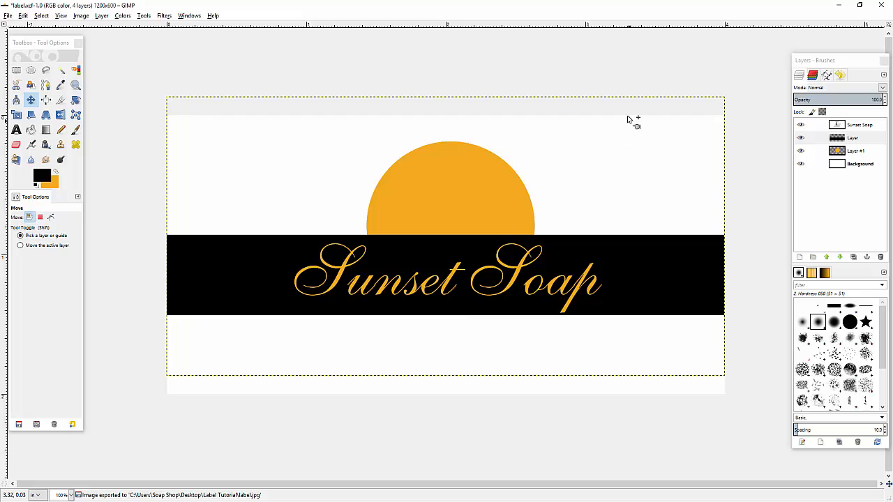
Minimize the image editor and open the Label Tutorial folder from the desktop to view the saved label files
click(838, 4)
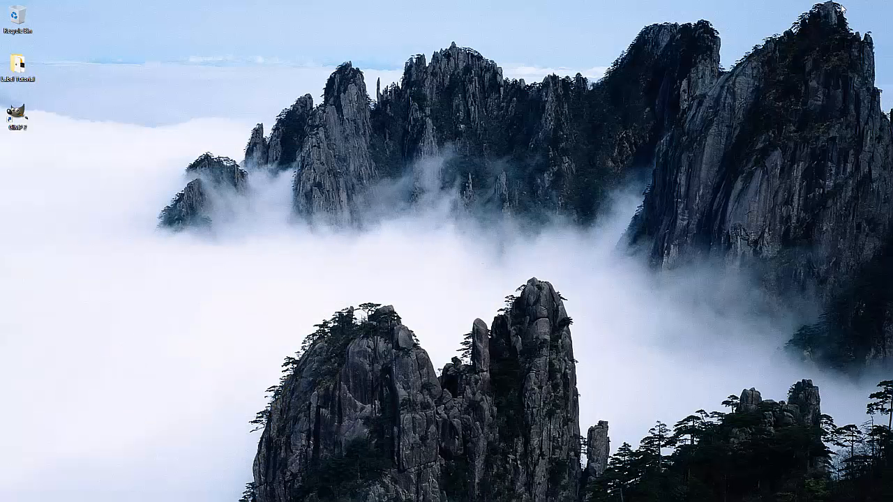
double_click(21, 66)
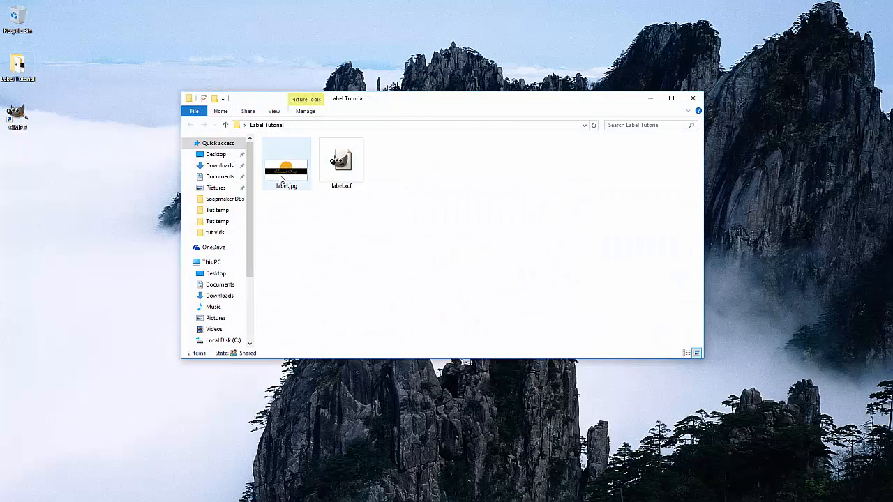